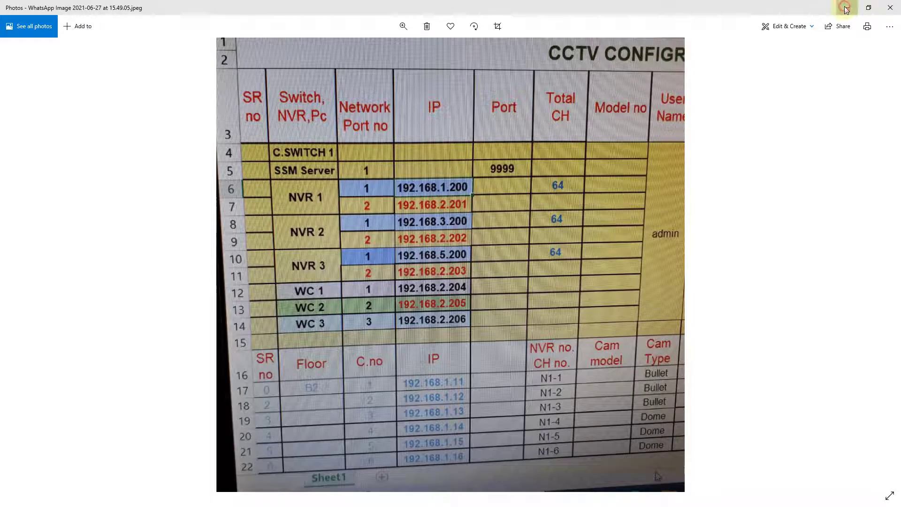
Step: Advance to the next photo of the CCTV configuration sheet
key(Right)
key(Right)
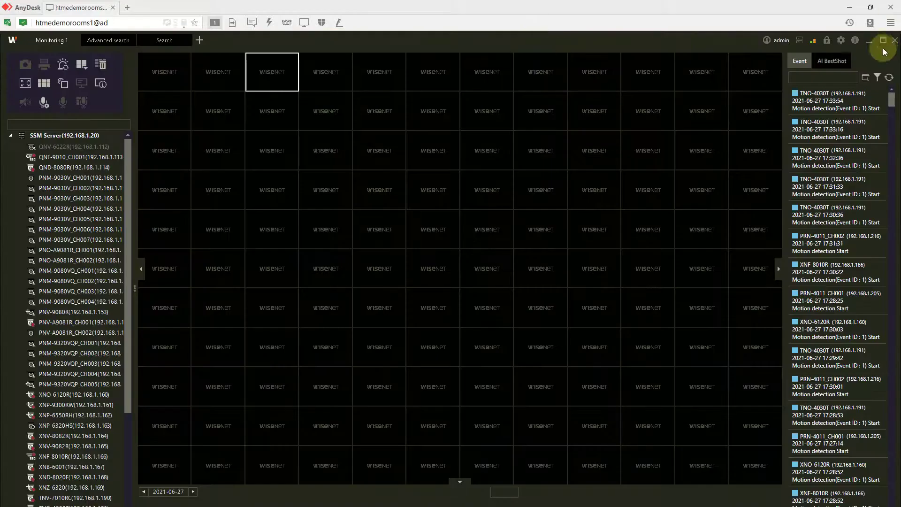
Step: Minimize the SSM monitoring window, glance at PC 04's SSM login, and return to PC 01
click(869, 41)
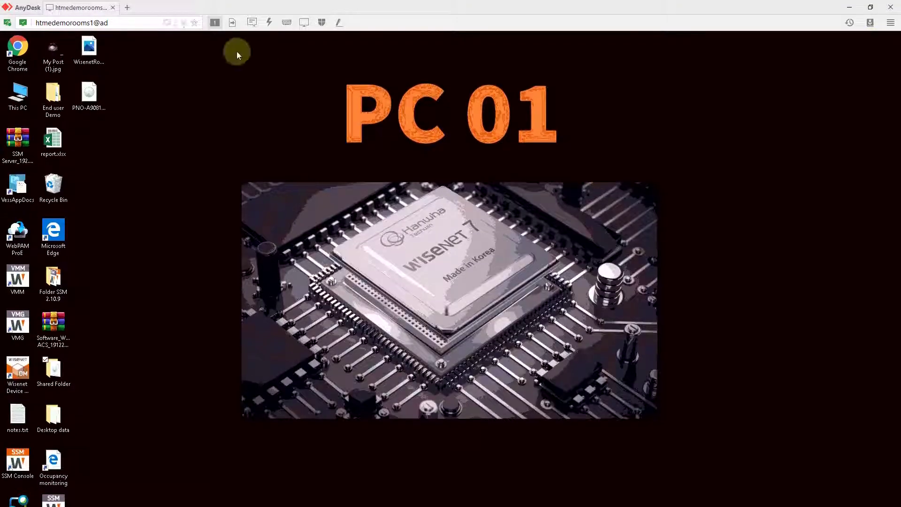
key(super)
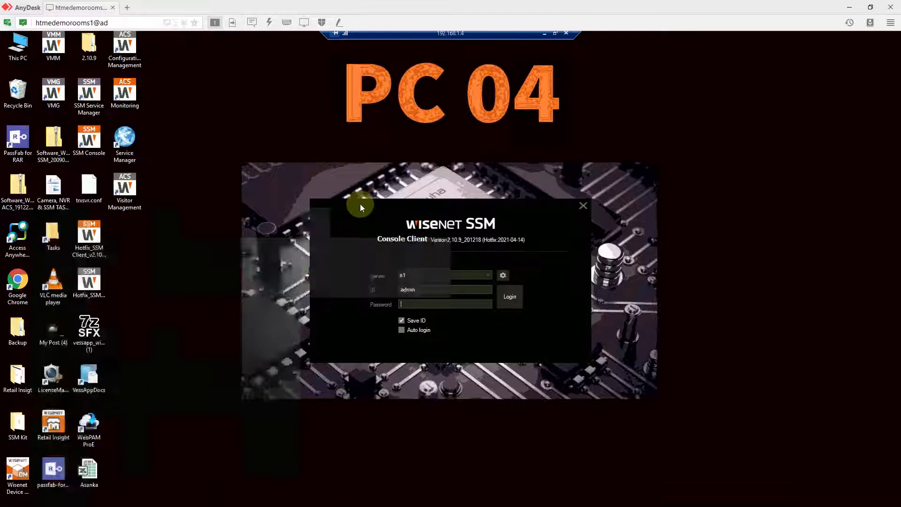
click(541, 37)
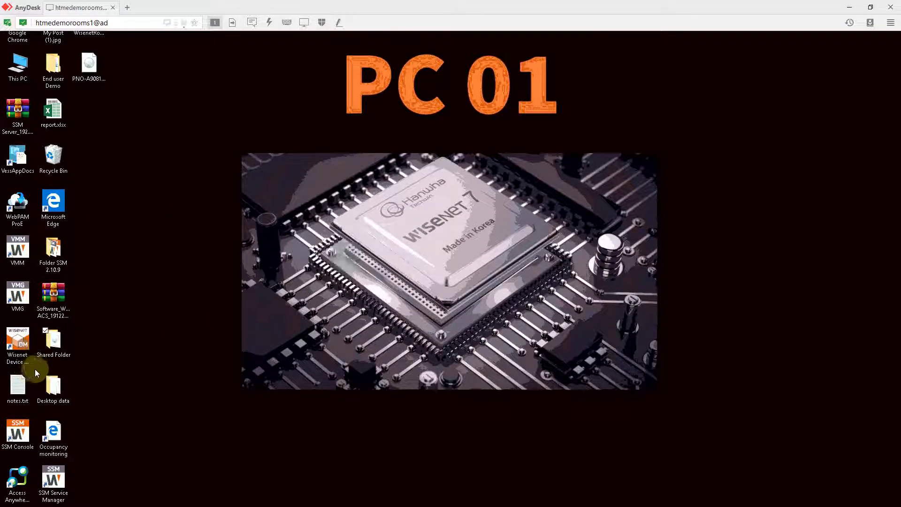
Step: Verify NIC #1 is 192.168.1.20 with port 9999 in SSM Service Manager, then restore the SSM console
double_click(63, 480)
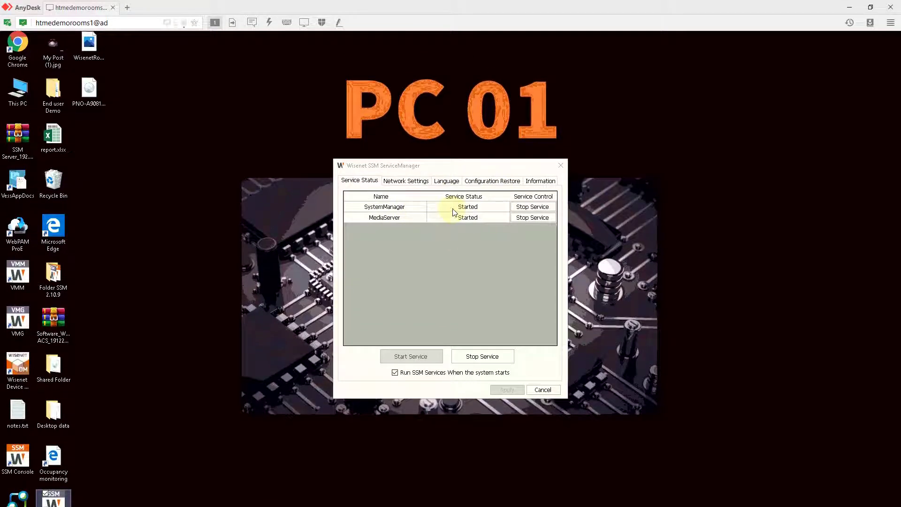
click(413, 181)
click(516, 208)
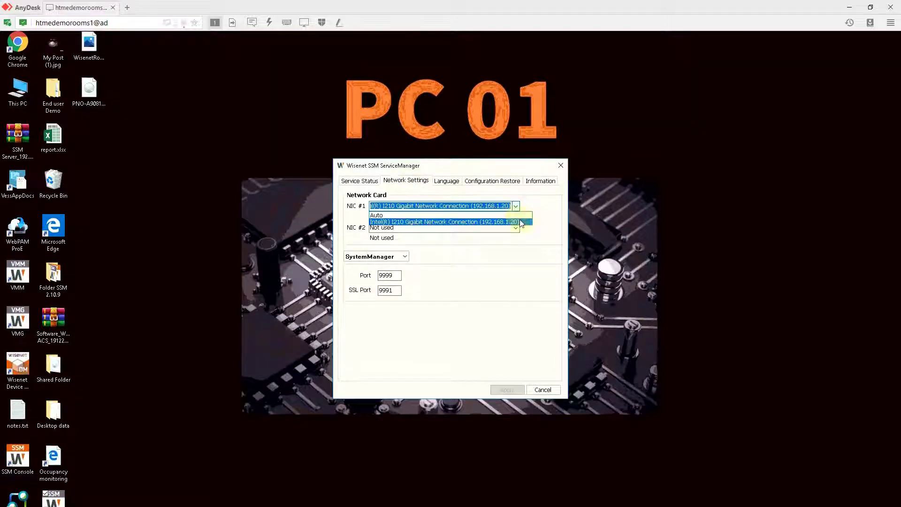
click(561, 171)
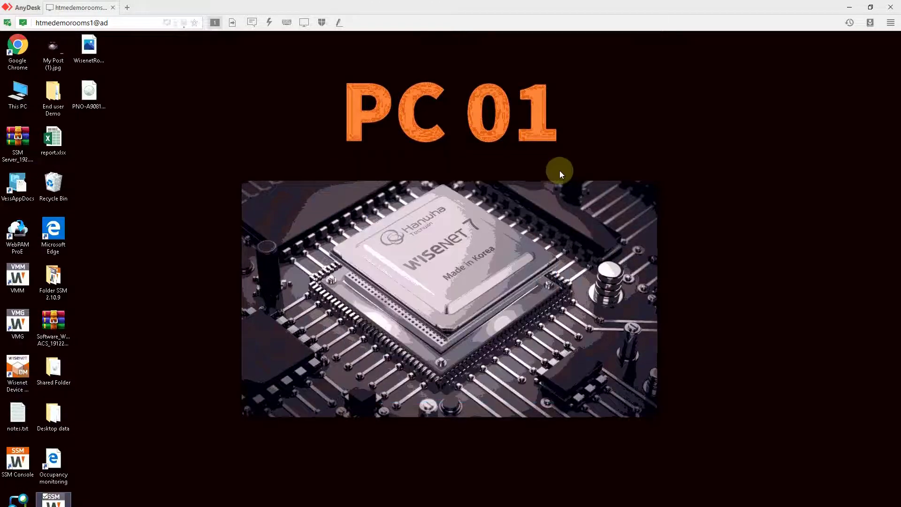
key(super)
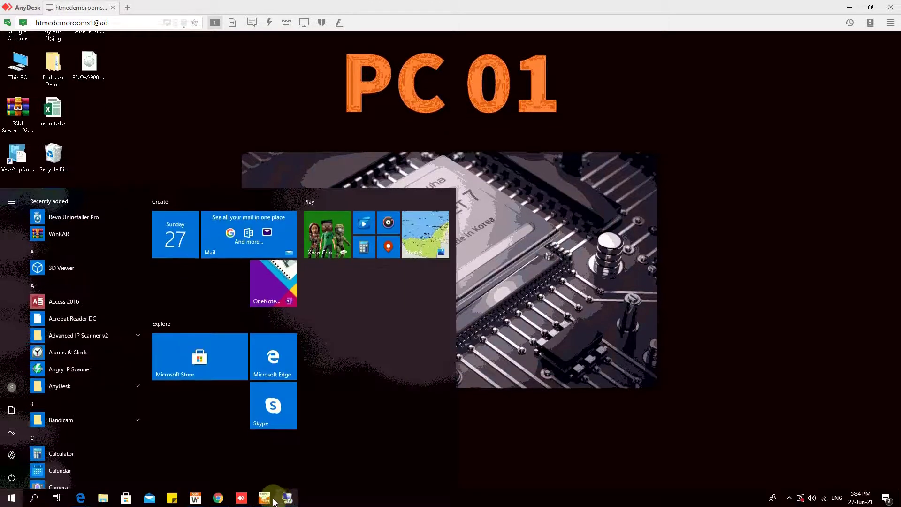
click(191, 501)
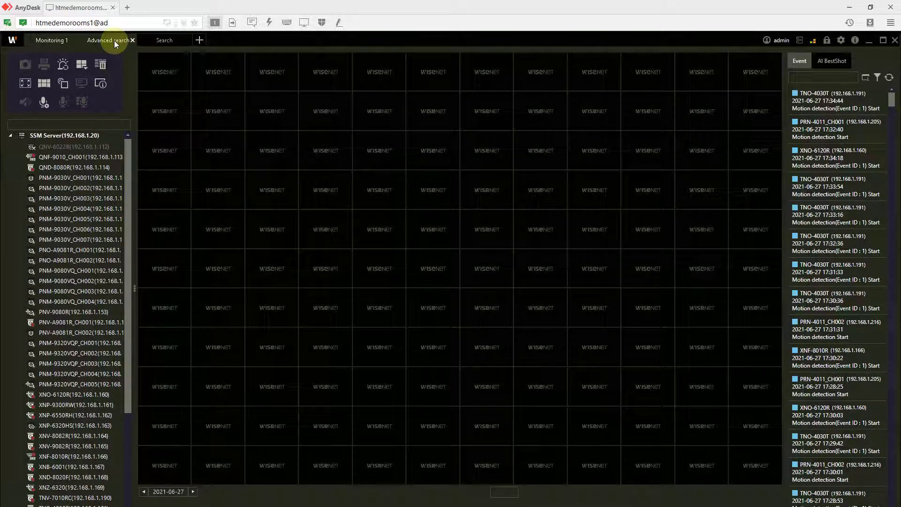
Step: Add a Configuration tab, go to System > User, and start adding a user to AdminGroup
click(199, 41)
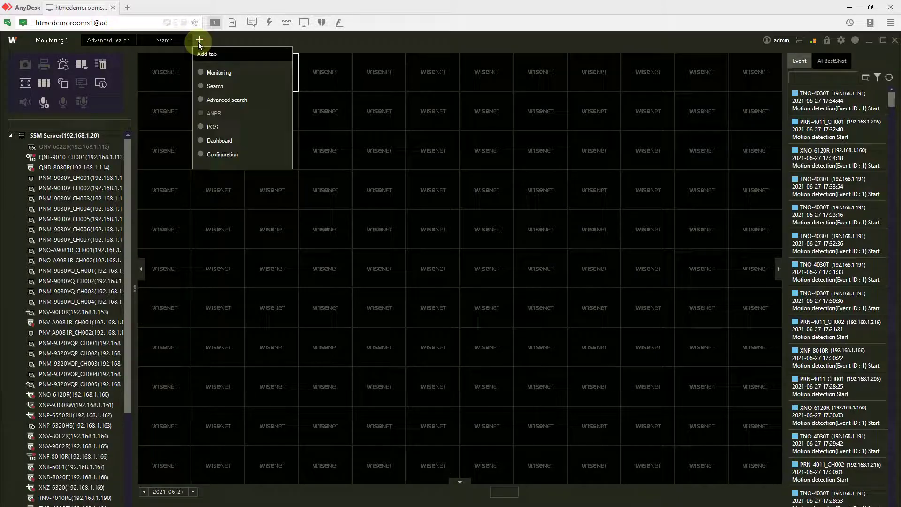
click(225, 154)
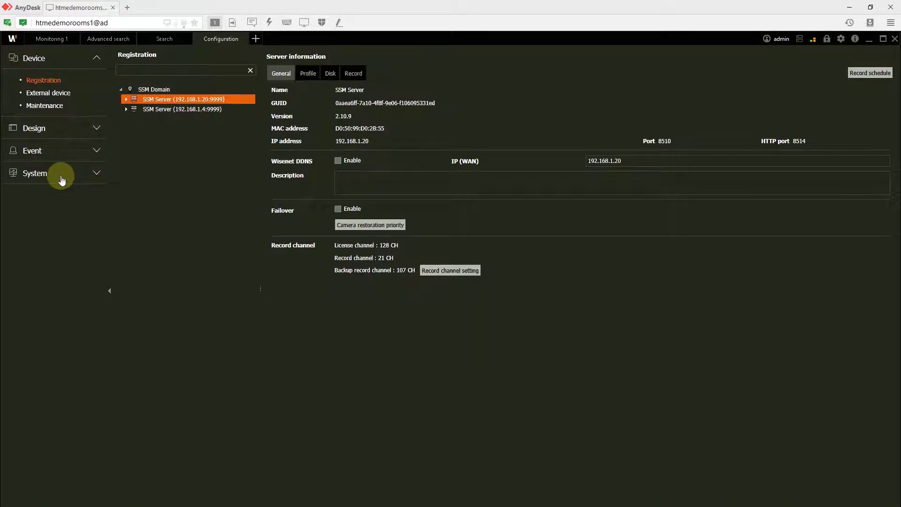
click(60, 176)
click(37, 198)
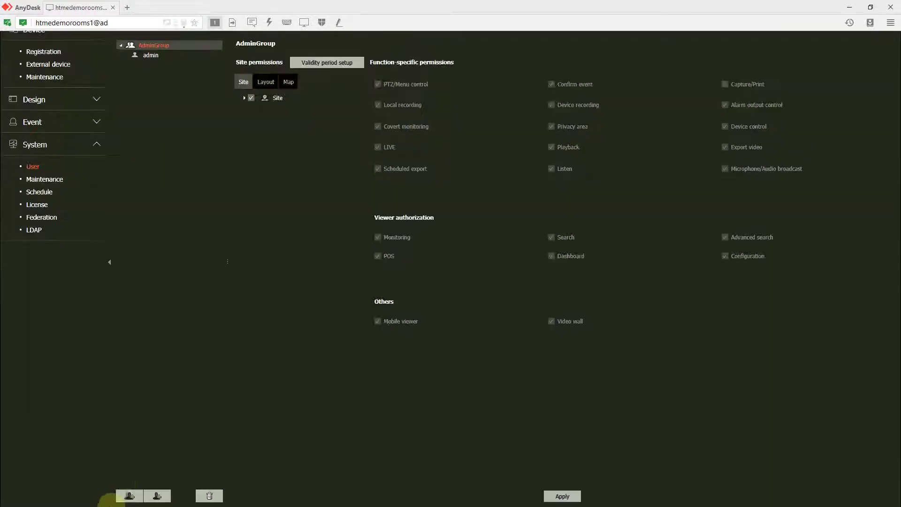
click(157, 496)
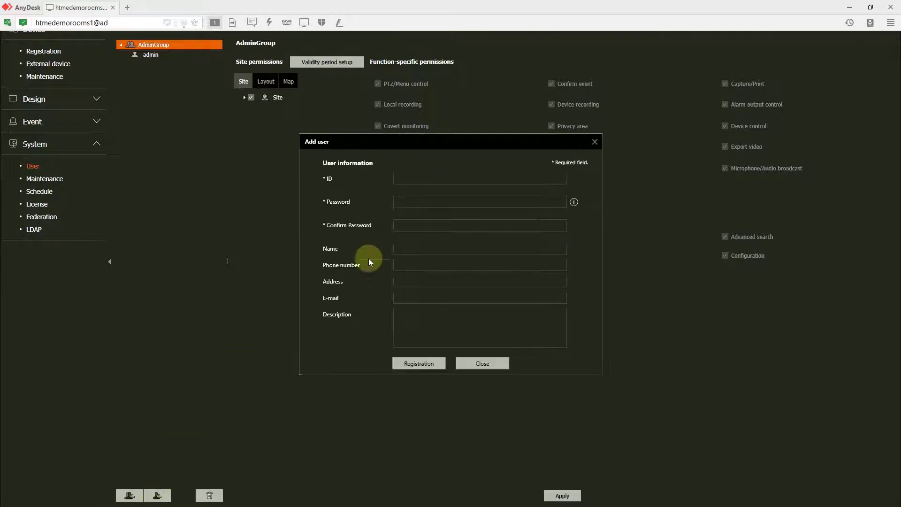
Step: Enter ID WC1 with a password and confirmation password in the Add user form
click(439, 207)
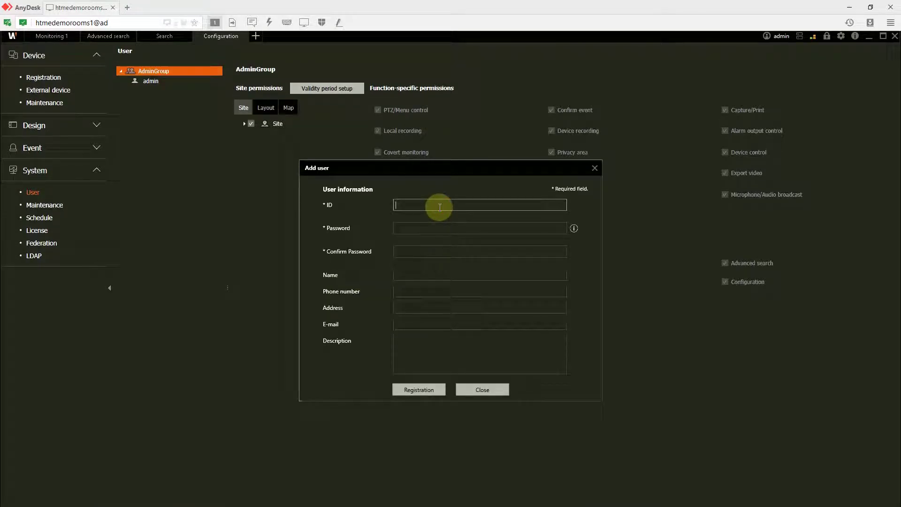
text(WC1)
key(Tab)
text(****************)
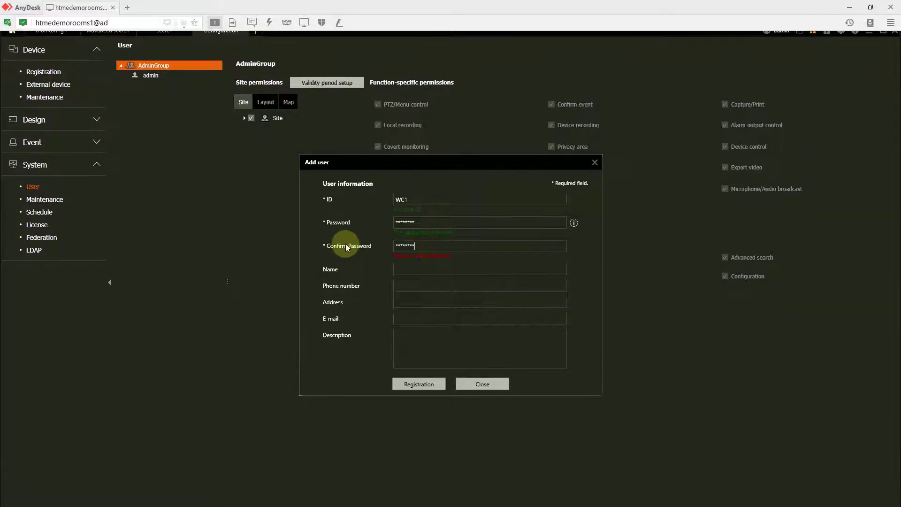
key(ctrl+a)
text(******)
Step: Retype the password to clear the validation errors and register WC1 under AdminGroup
click(437, 223)
key(ctrl+a)
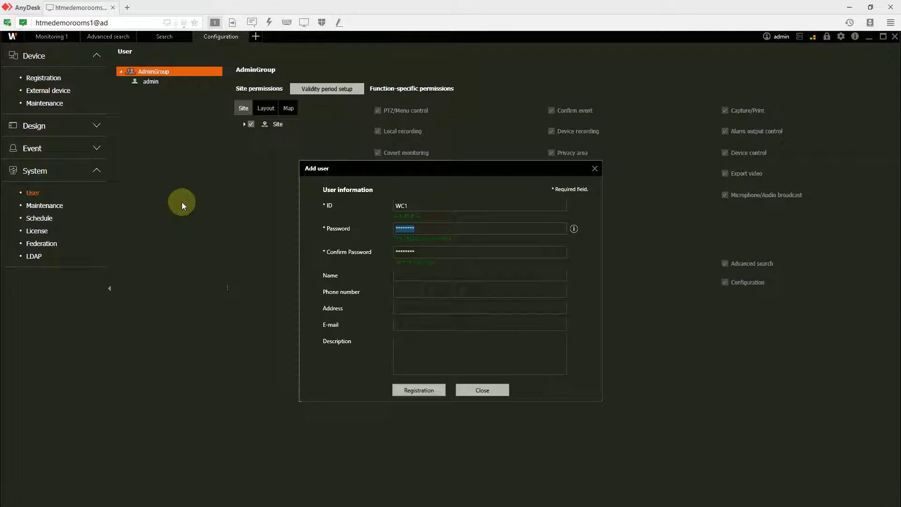
text(*******)
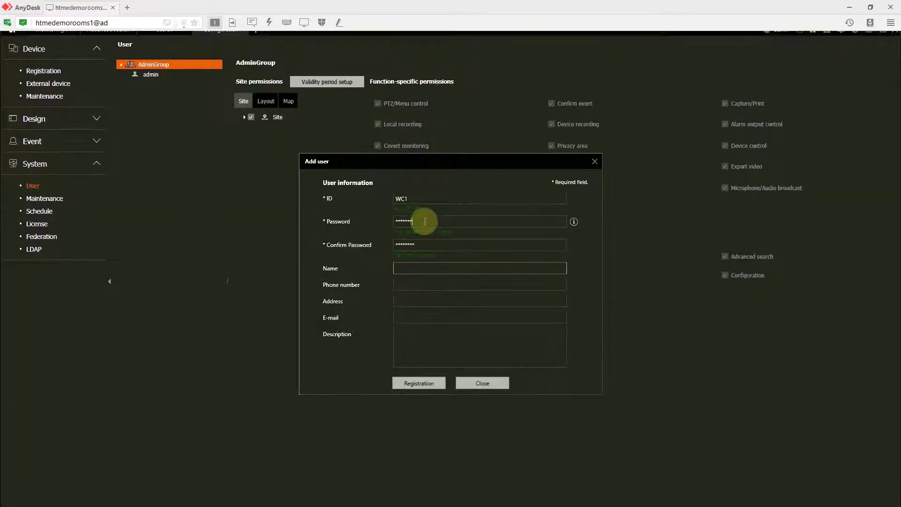
key(ctrl+a)
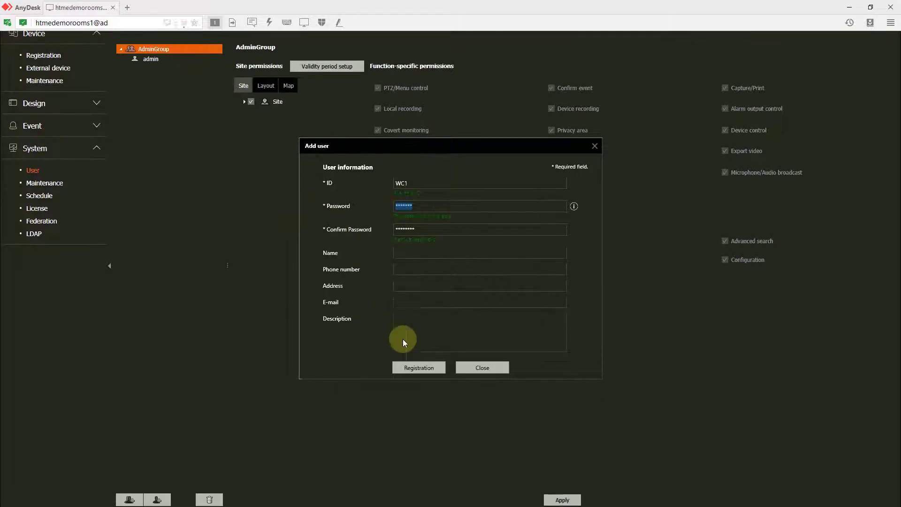
click(431, 367)
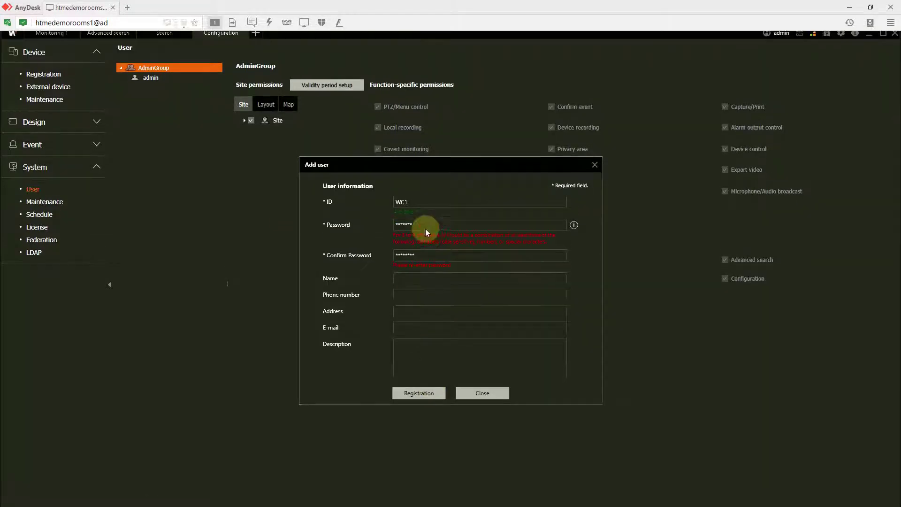
click(429, 227)
key(ctrl+a)
text(********)
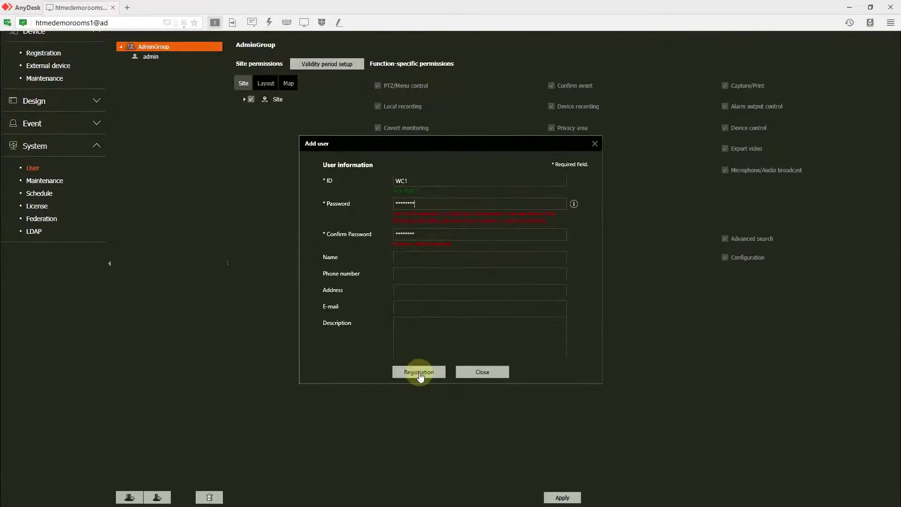
click(420, 369)
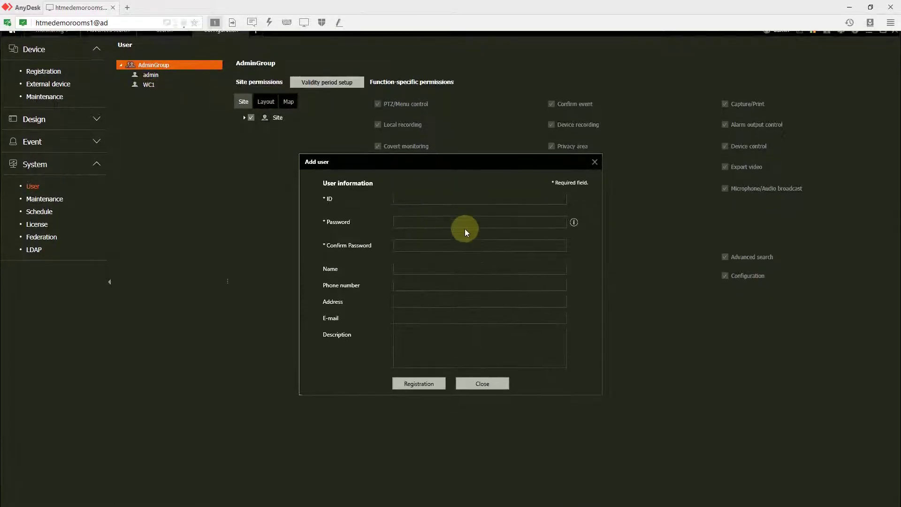
click(458, 205)
Step: Register user WC2 with a matching password and confirmation under AdminGroup
text(WC2)
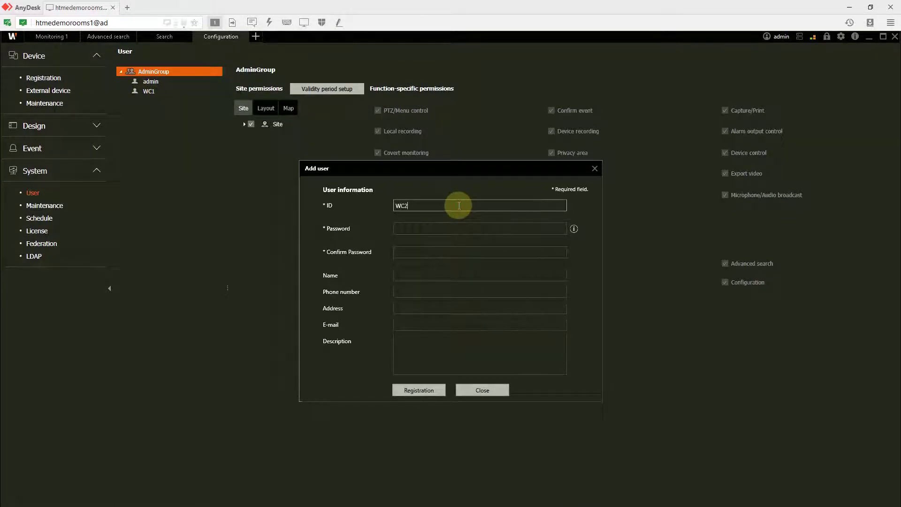
click(441, 229)
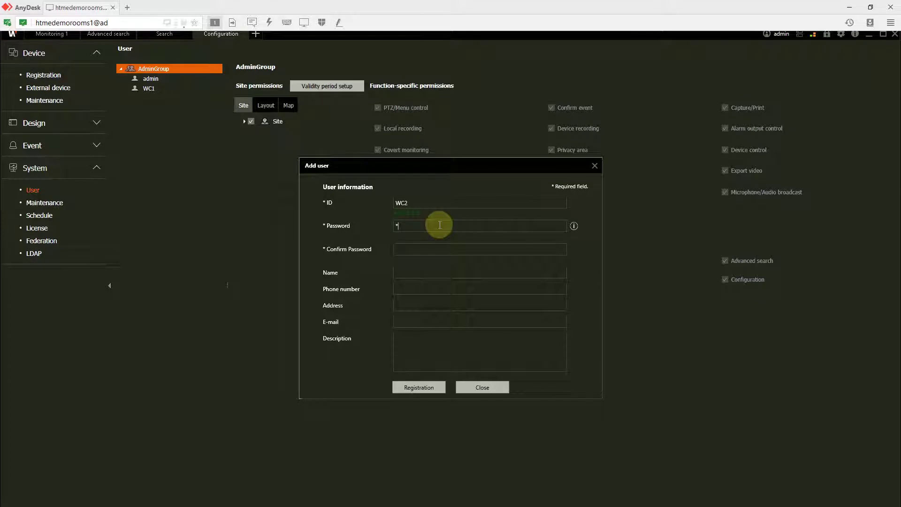
text(********)
click(421, 248)
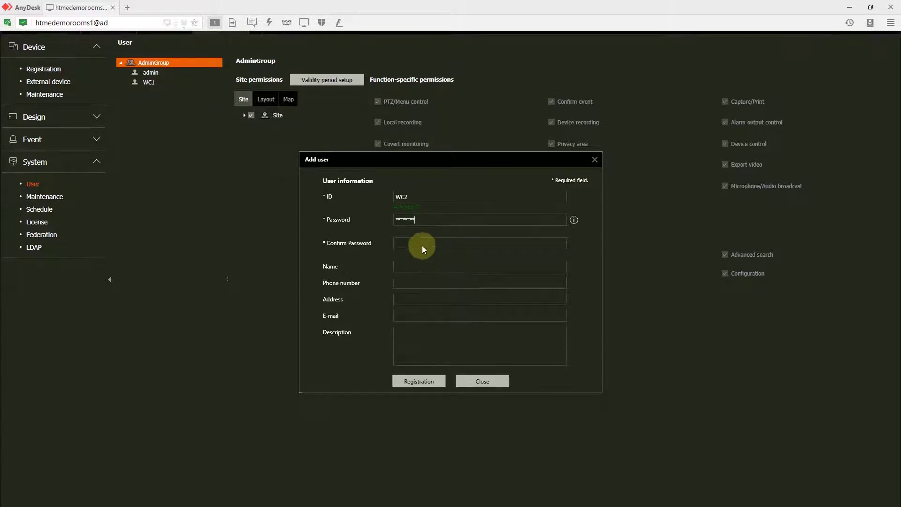
text(*****)
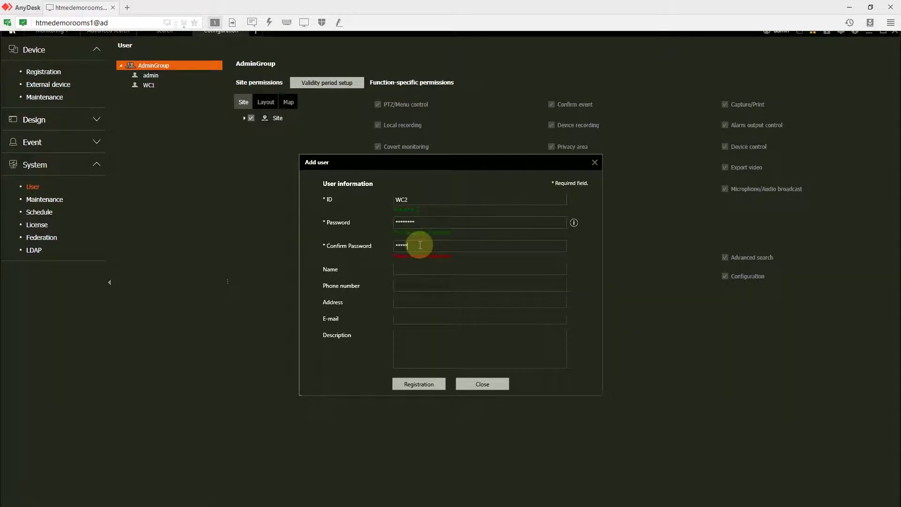
text(***)
click(424, 363)
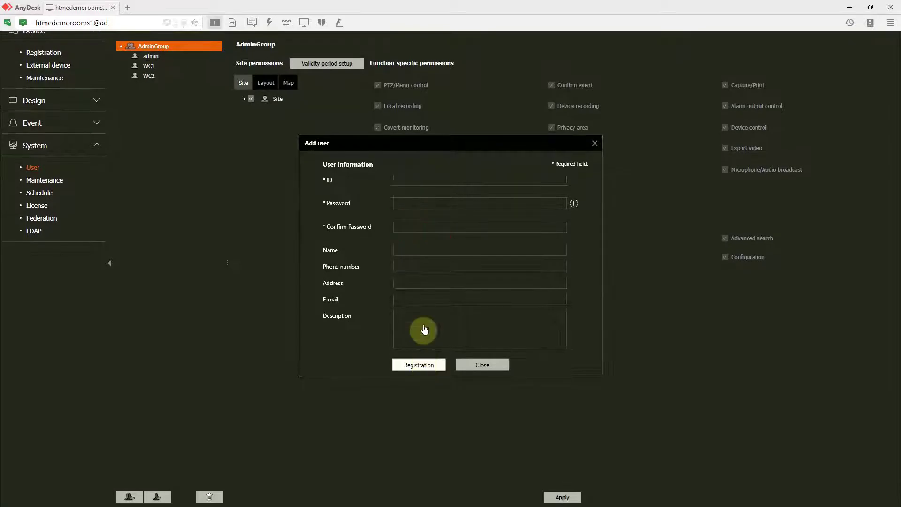
click(420, 206)
text(W)
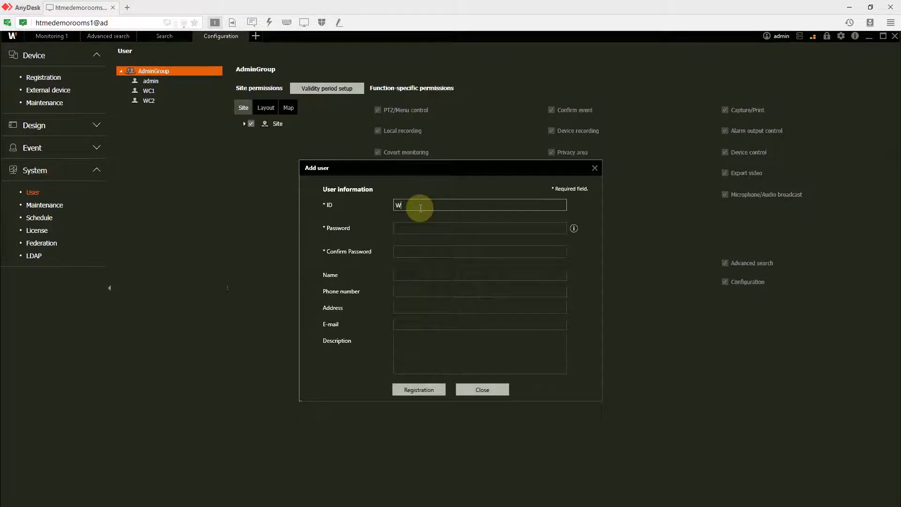
text(C3)
click(424, 226)
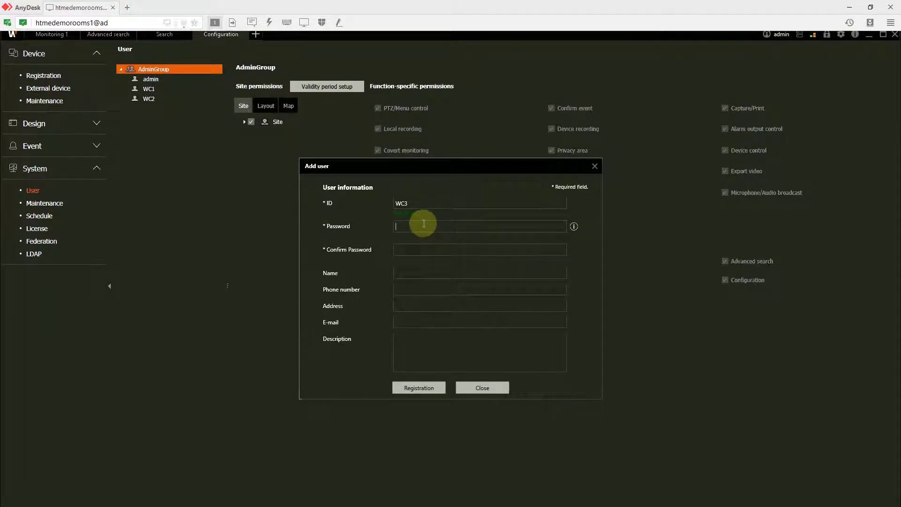
text(*********)
key(Tab)
text(*********)
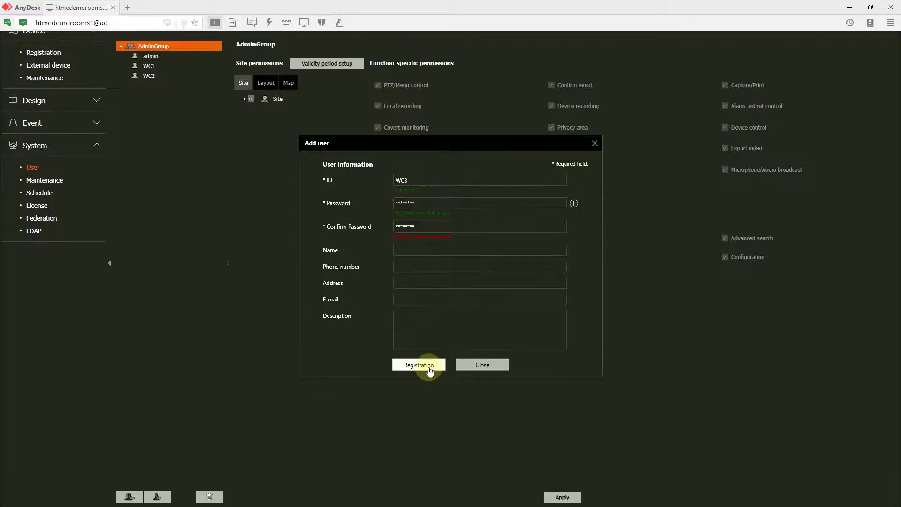
click(429, 365)
click(478, 368)
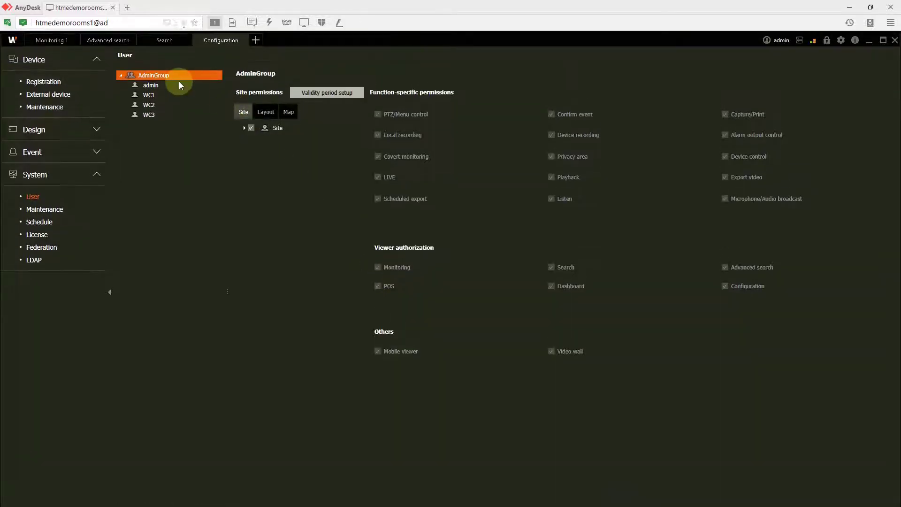
Step: Create UserGroup1 and grant it access to the whole Site, including the GF cameras
click(128, 494)
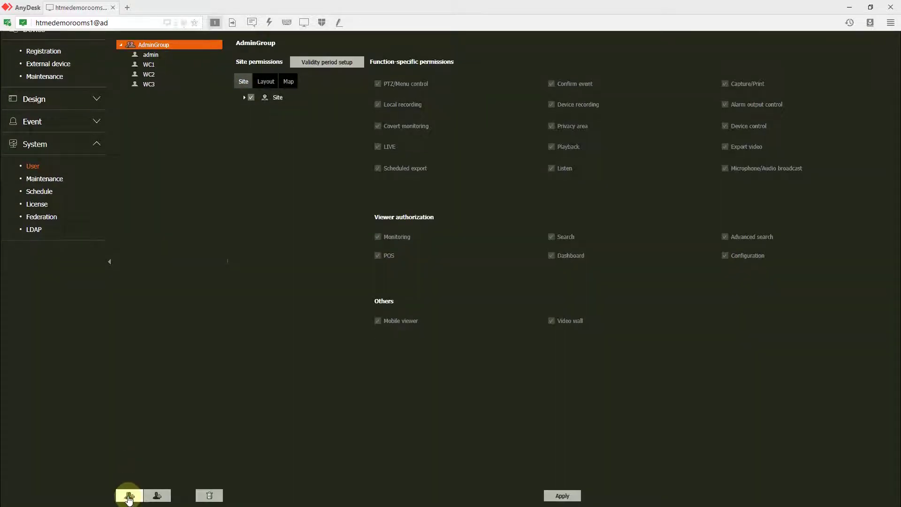
click(159, 125)
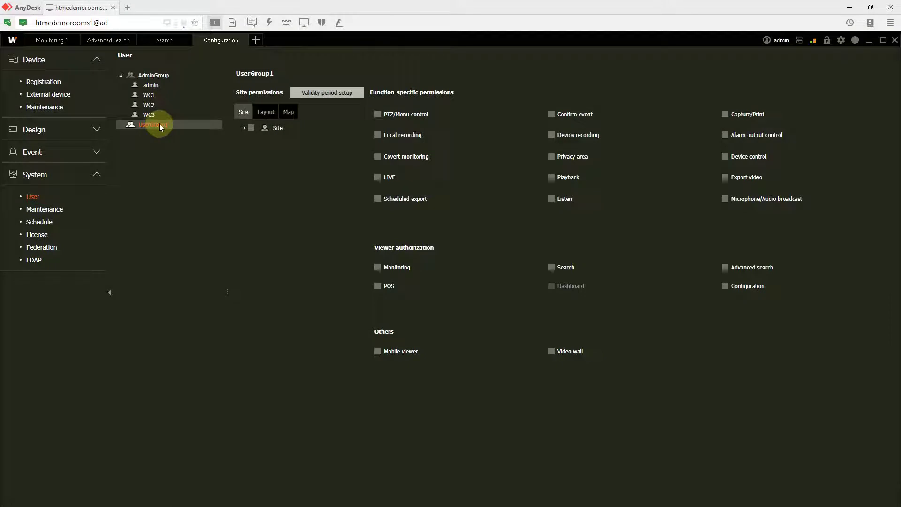
click(244, 128)
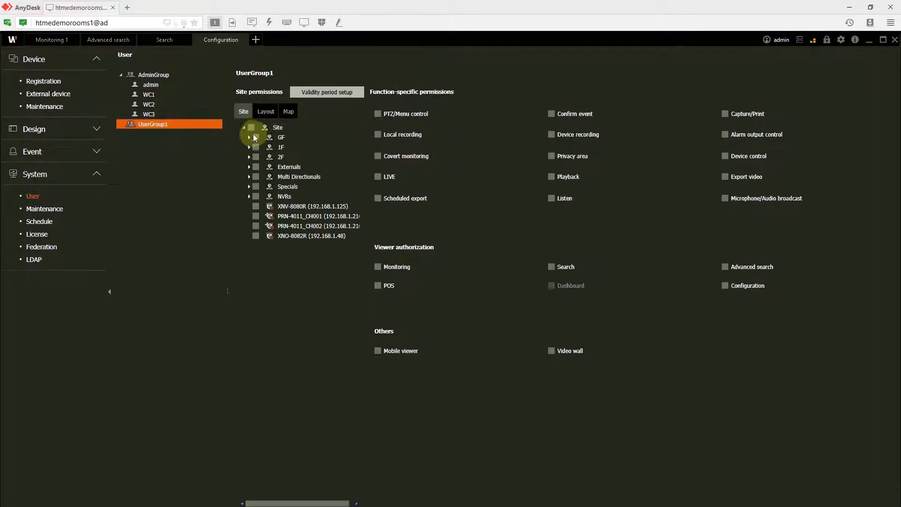
click(250, 138)
click(254, 138)
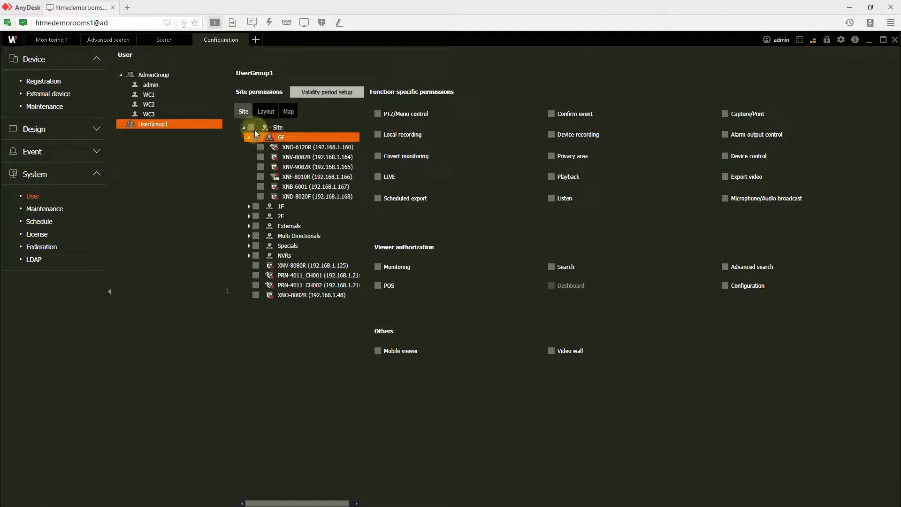
click(251, 128)
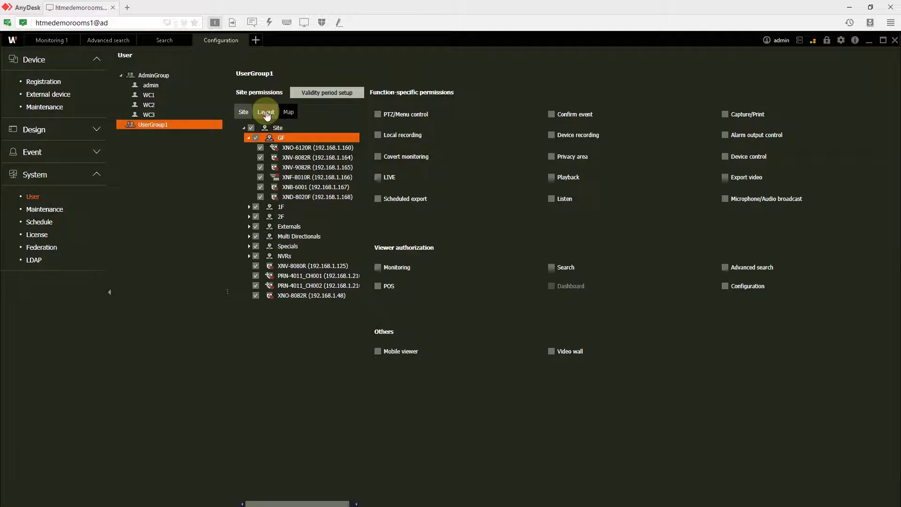
Step: Grant UserGroup1 access to Layout1–Layout4 and to Map1 and Map2
click(266, 113)
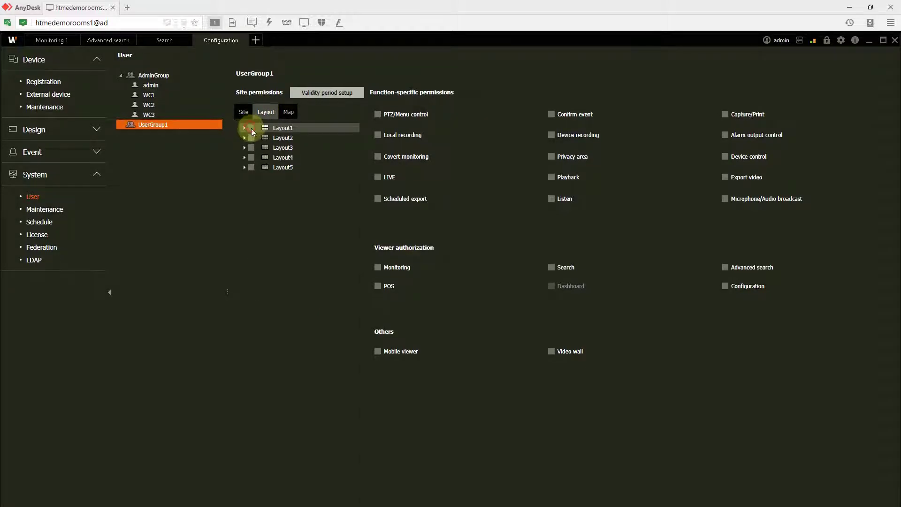
click(251, 128)
click(251, 137)
click(252, 148)
click(251, 157)
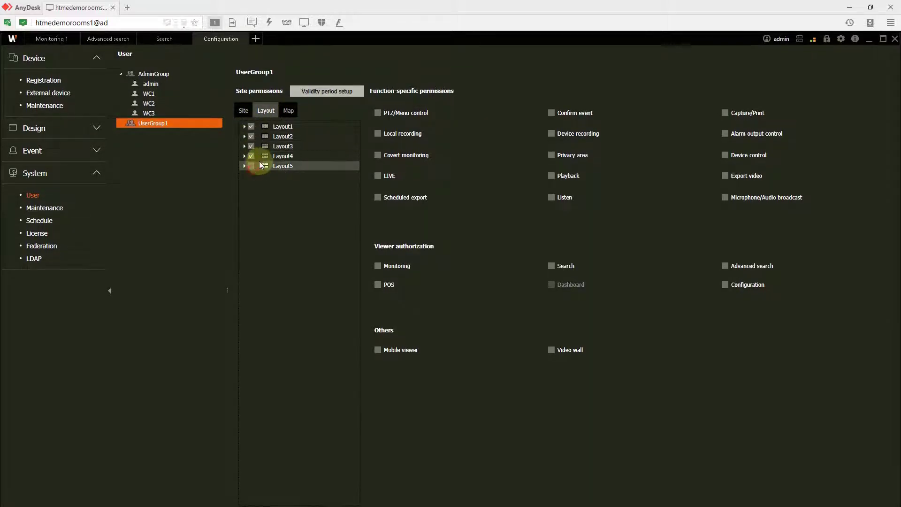
click(288, 111)
click(251, 127)
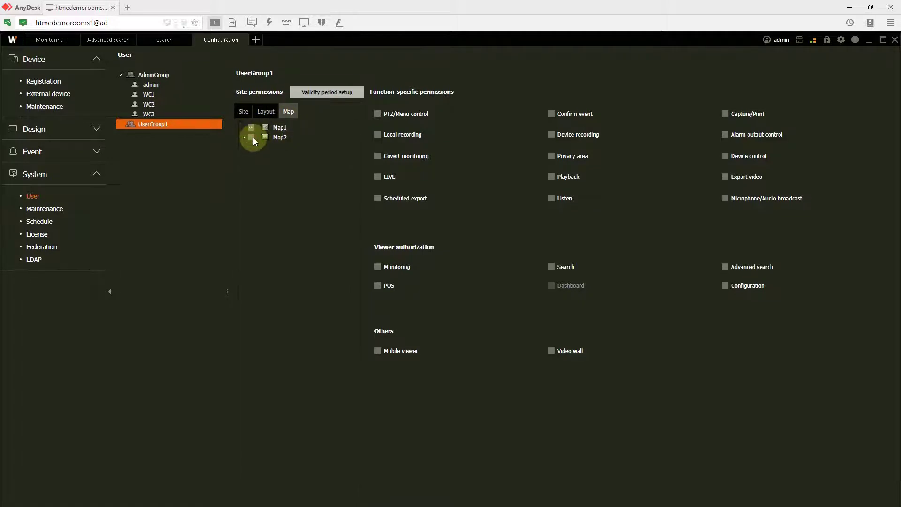
click(251, 137)
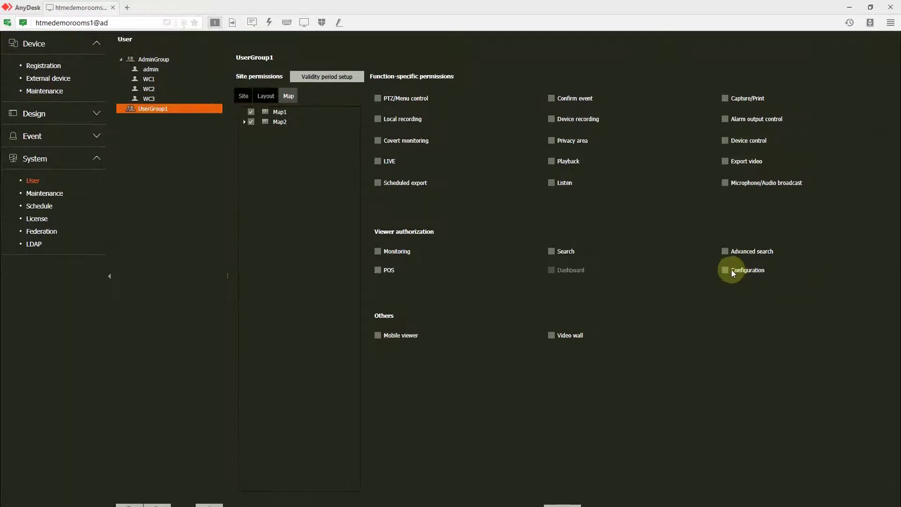
Step: Enable UserGroup1's Monitoring, Search, Advanced search, POS, Mobile viewer, Video wall, LIVE and PTZ permissions
click(725, 253)
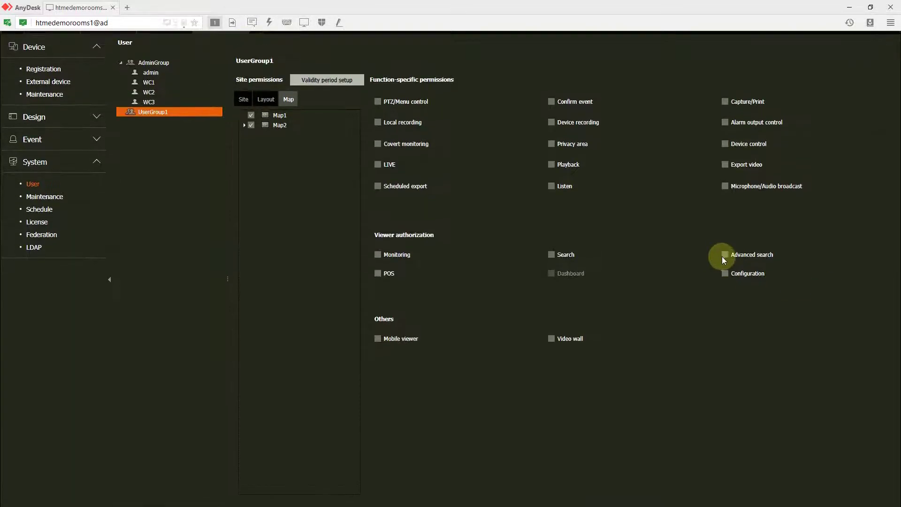
click(552, 255)
click(378, 255)
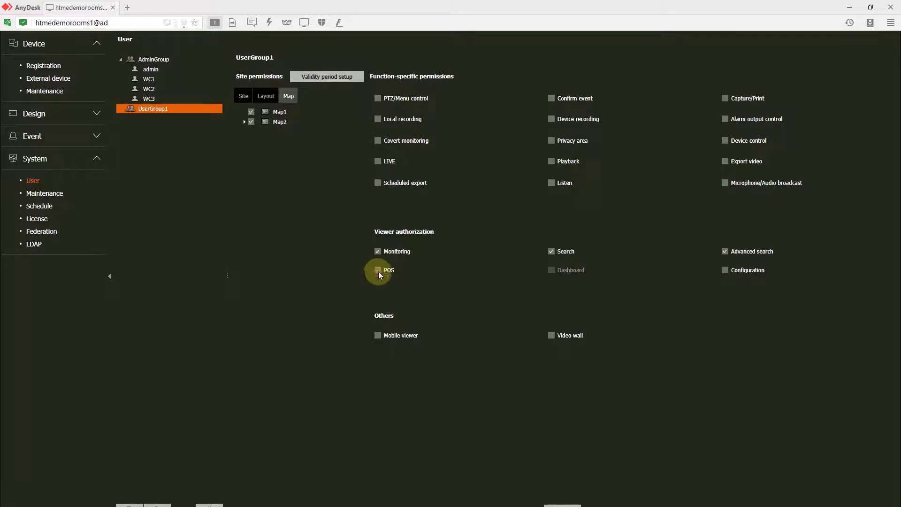
click(378, 271)
click(377, 326)
click(551, 326)
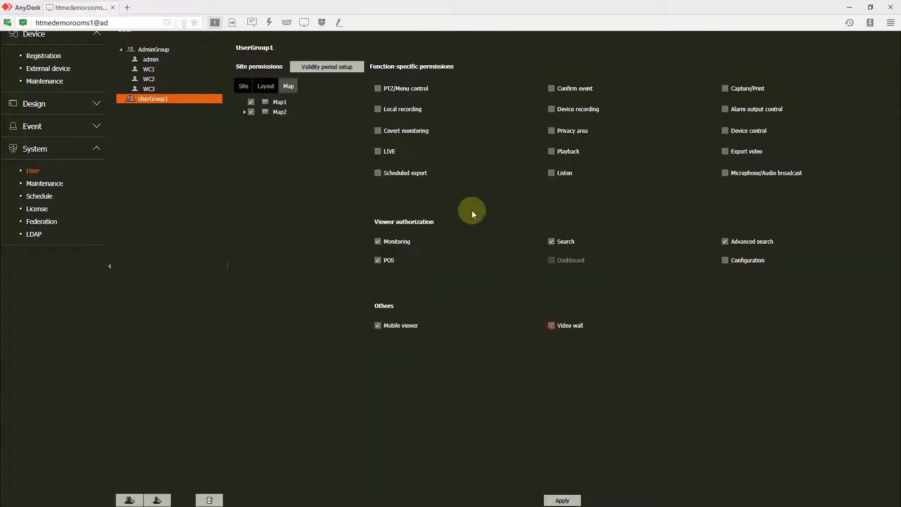
click(379, 134)
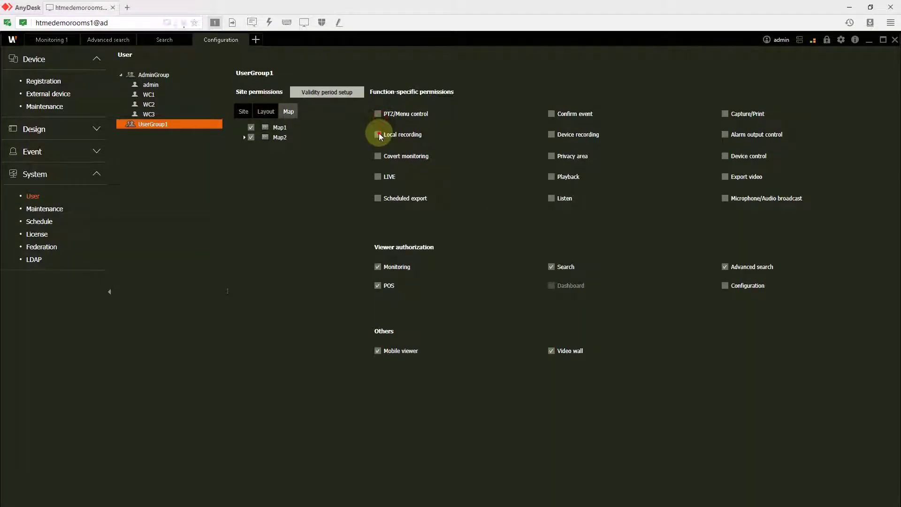
click(379, 114)
click(378, 157)
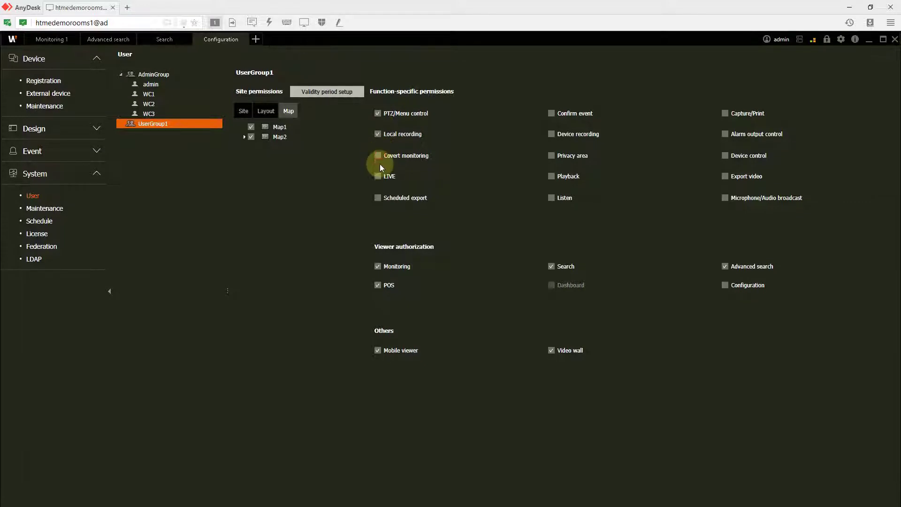
click(378, 177)
click(378, 196)
Step: Enable the remaining permissions such as Playback, Export video and Microphone, leaving Configuration off, and apply
click(552, 197)
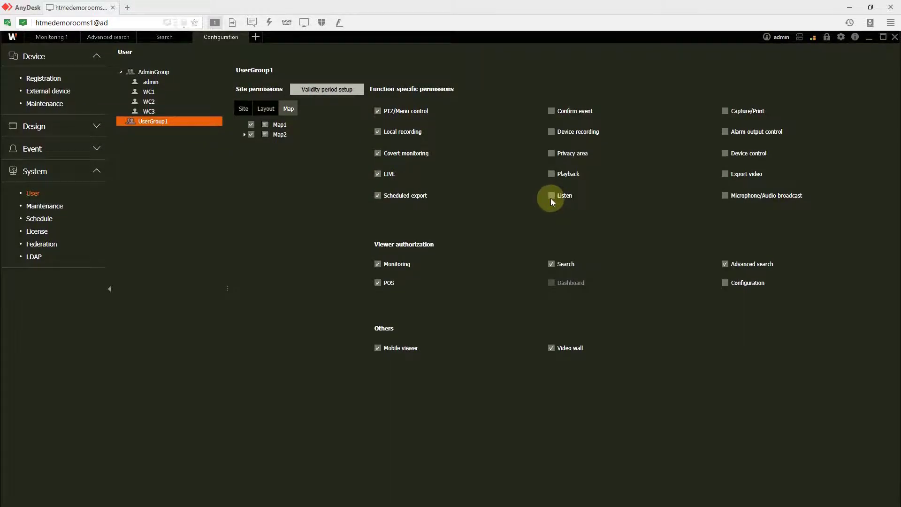
click(552, 175)
click(552, 157)
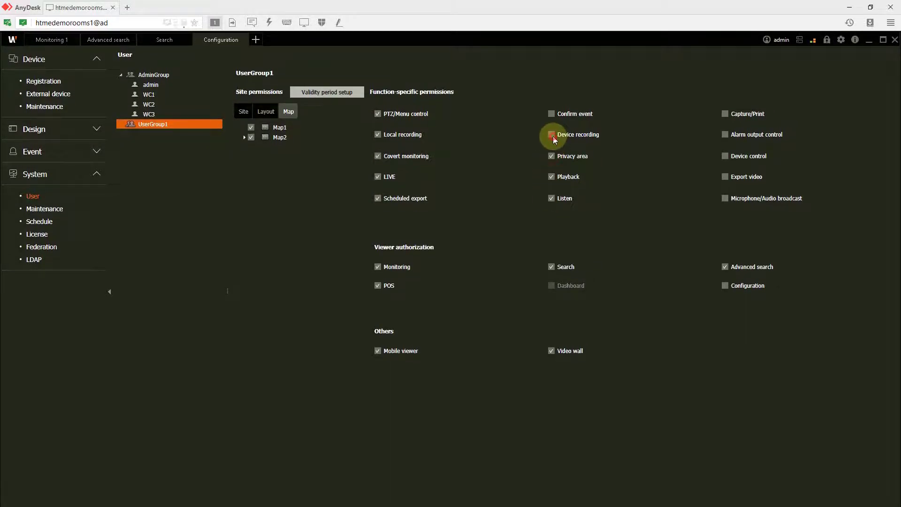
click(552, 135)
click(552, 115)
click(726, 115)
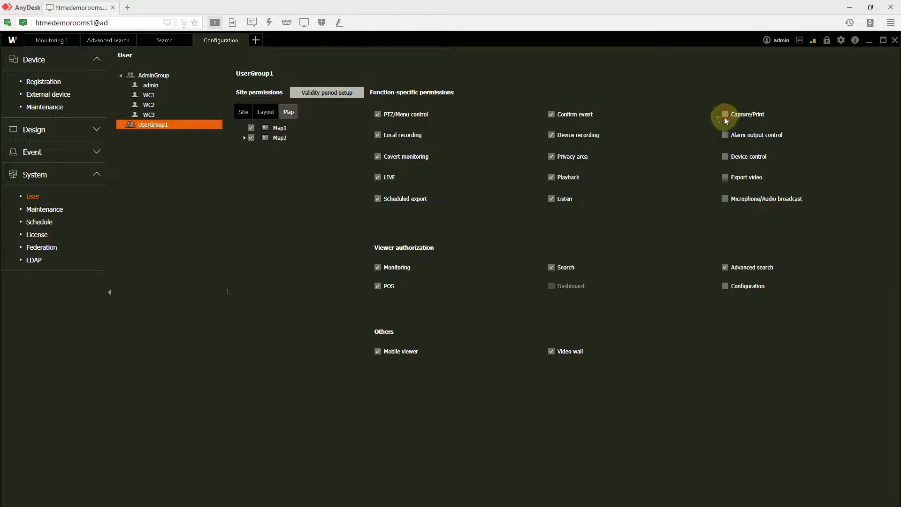
click(726, 134)
click(727, 176)
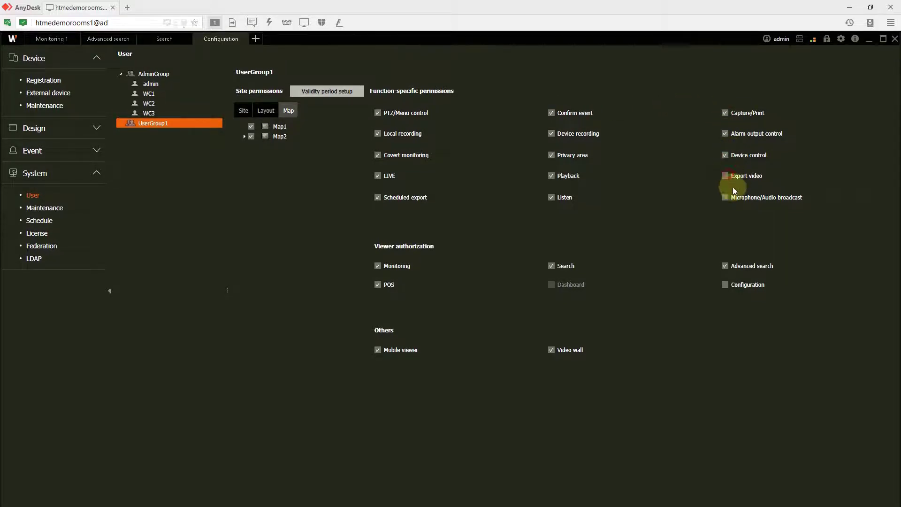
click(725, 197)
scroll(614, 479, down, 1)
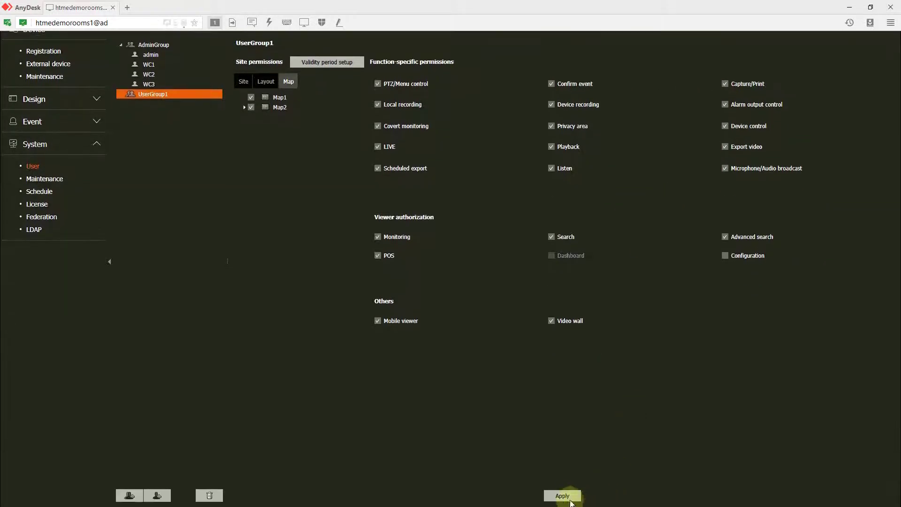
click(563, 496)
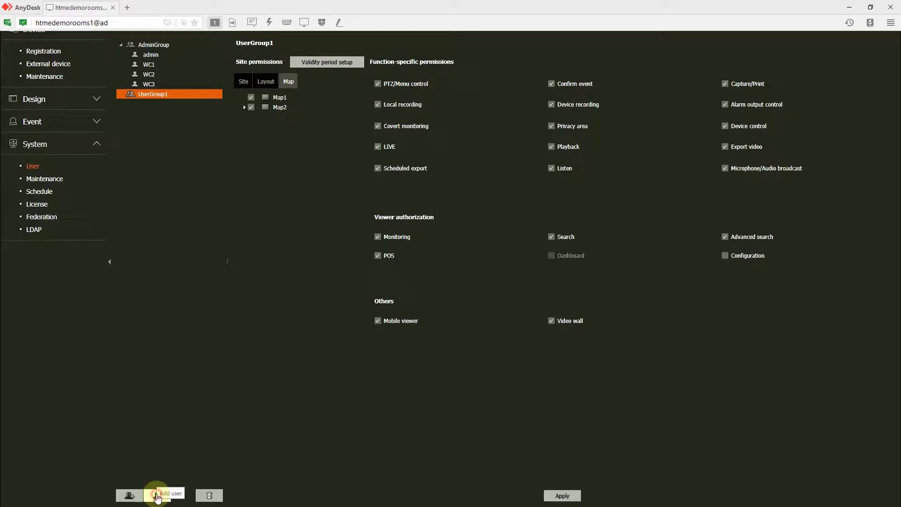
Step: Register user WC4 with its password under UserGroup1, then expand the group to list it
click(158, 496)
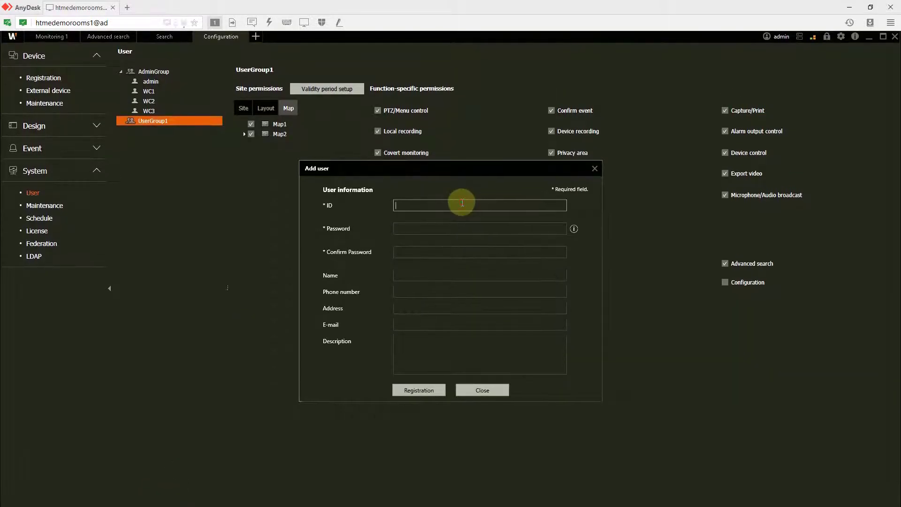
text(WC4)
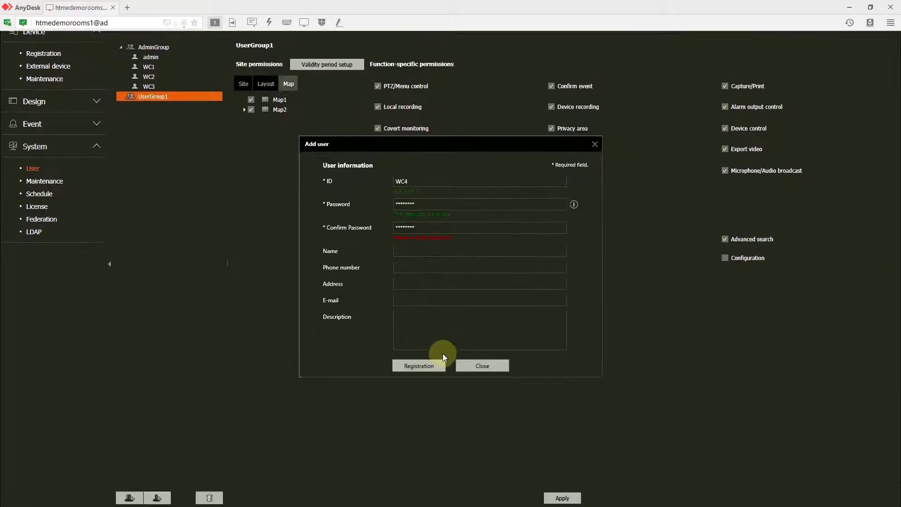
click(434, 366)
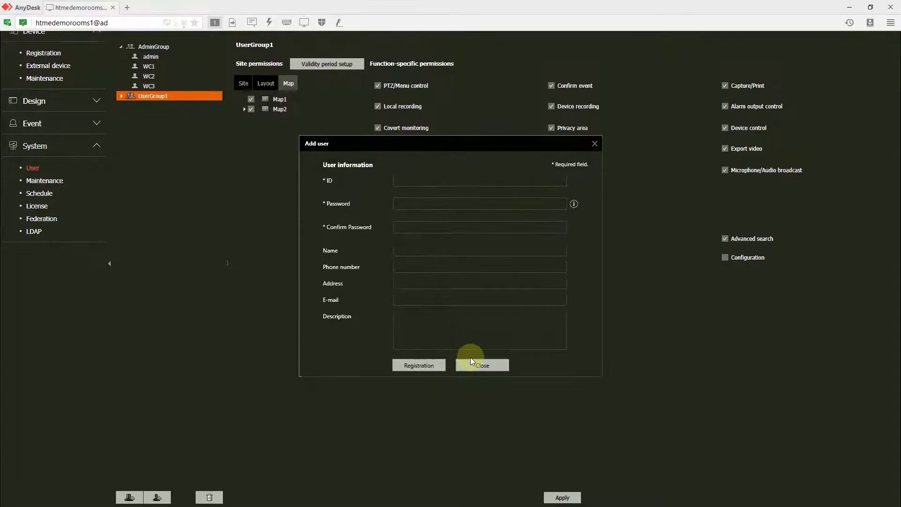
click(480, 366)
click(121, 126)
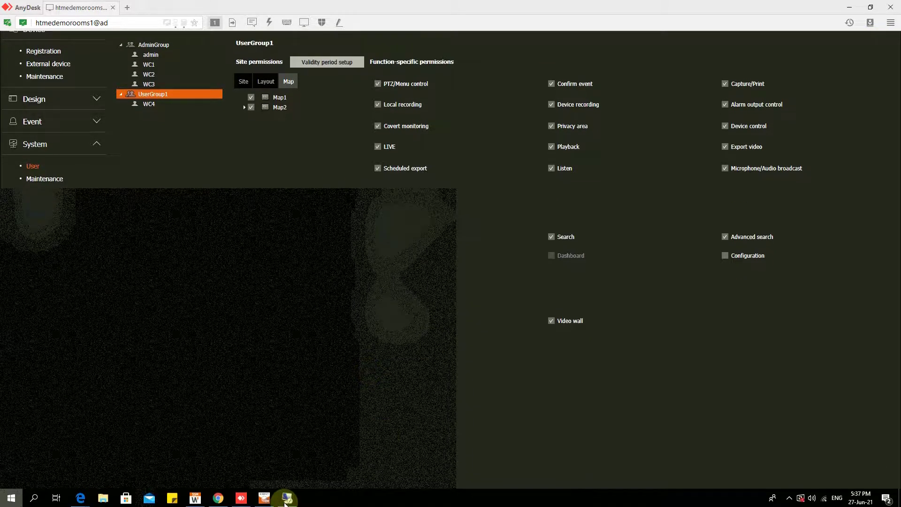
Step: On PC 04, close the SSM login window and relaunch SSM Console Client from its shortcut
click(287, 499)
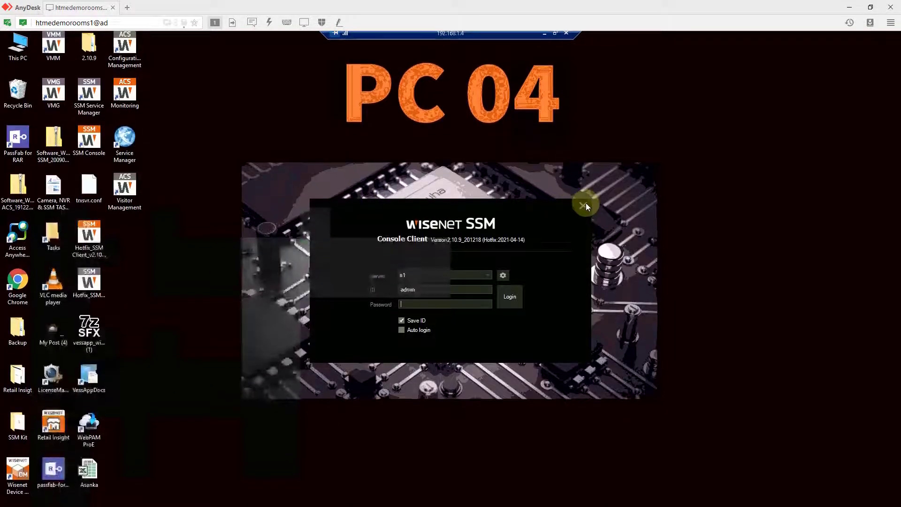
click(585, 205)
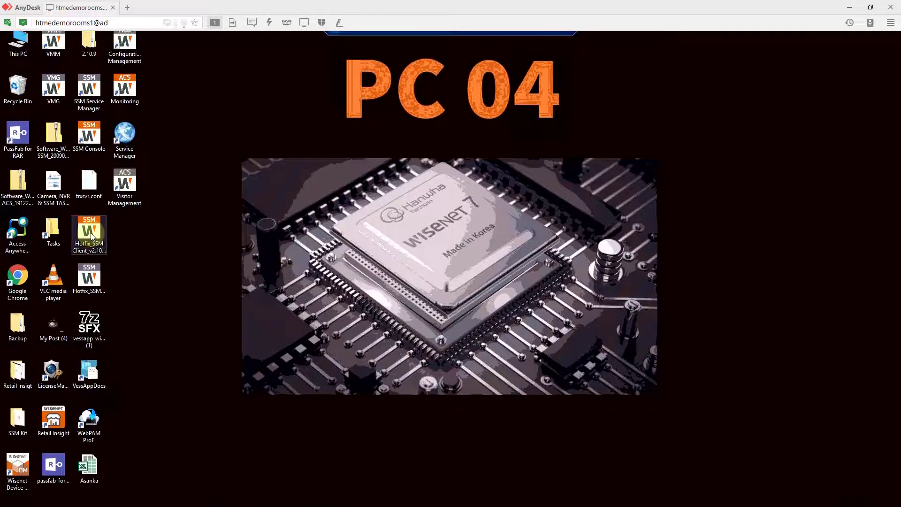
click(91, 139)
click(91, 139)
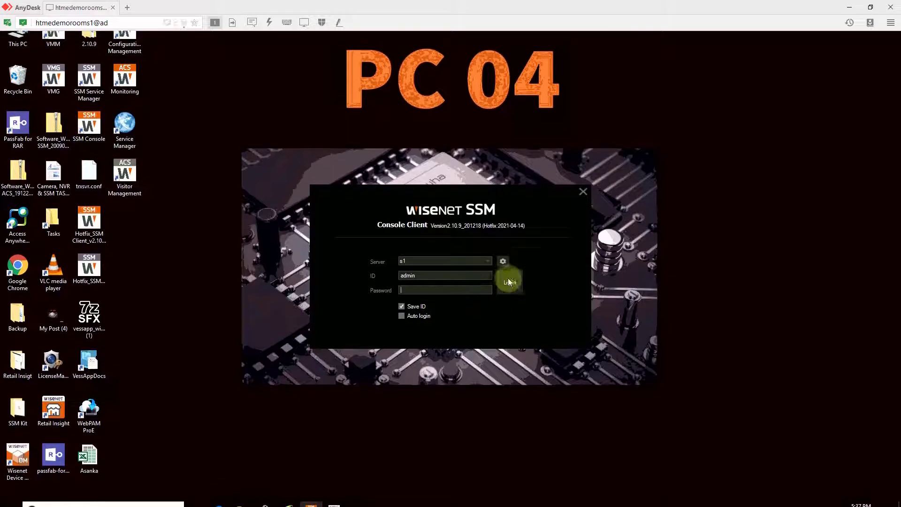
Step: Add a blank manual server entry in Server setup, then minimize the PC 04 session
click(504, 265)
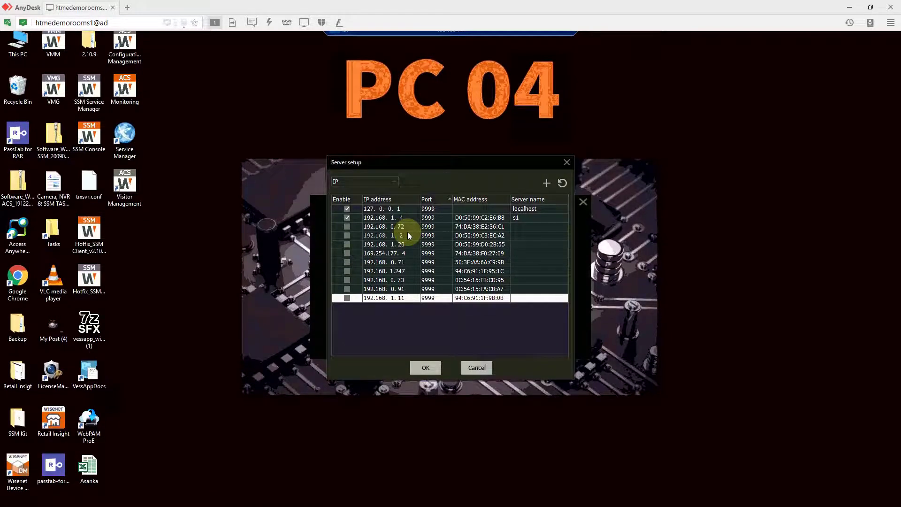
click(547, 185)
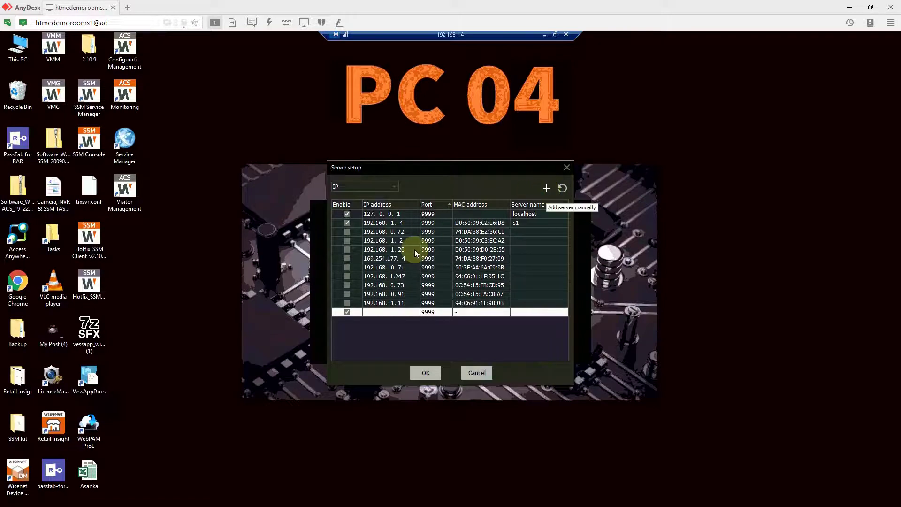
click(378, 296)
click(376, 296)
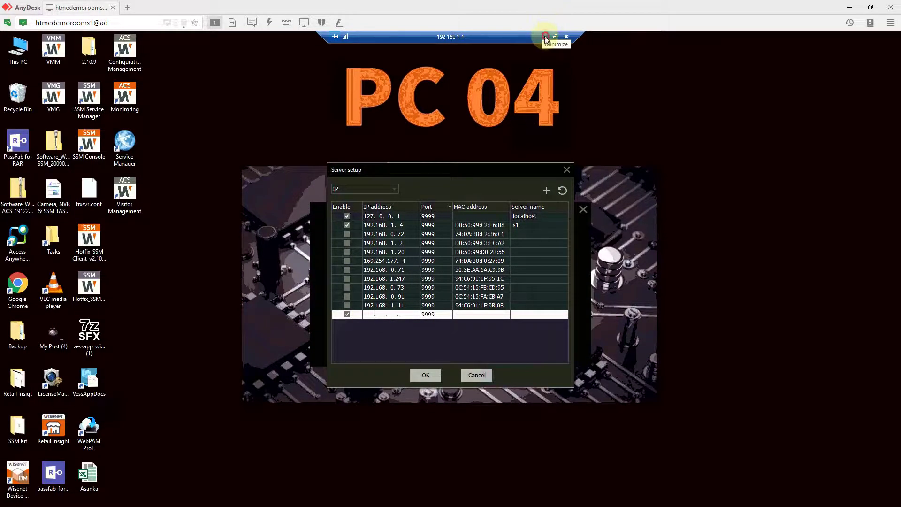
click(545, 36)
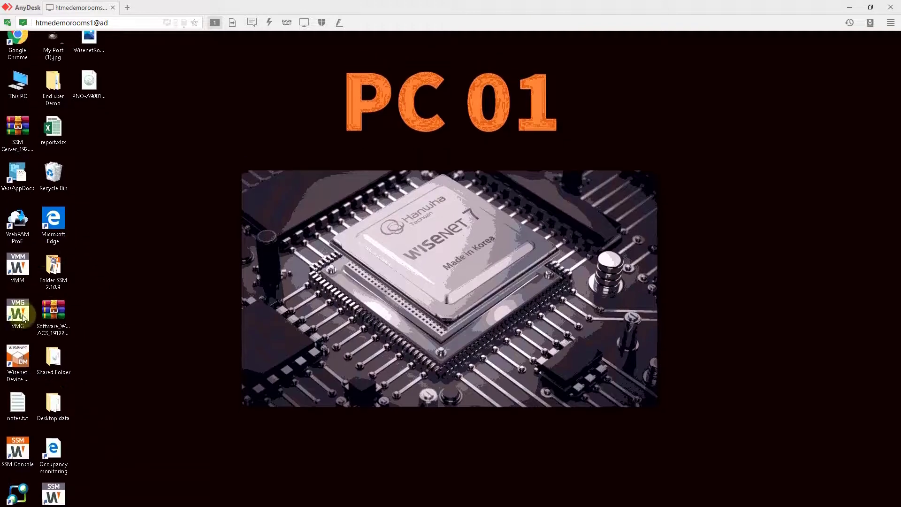
Step: View PC 01's network card settings in SSM Service Manager, then open the Network & Internet status page
double_click(53, 481)
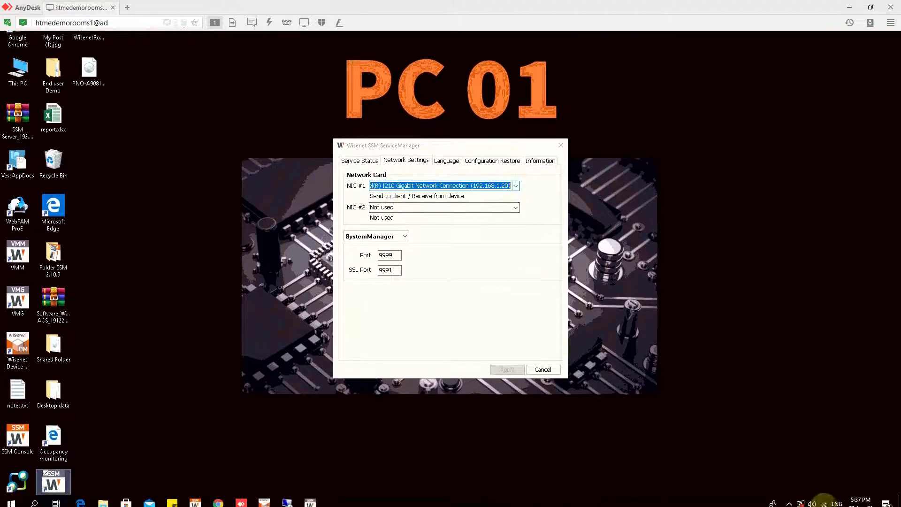
right_click(827, 501)
click(827, 486)
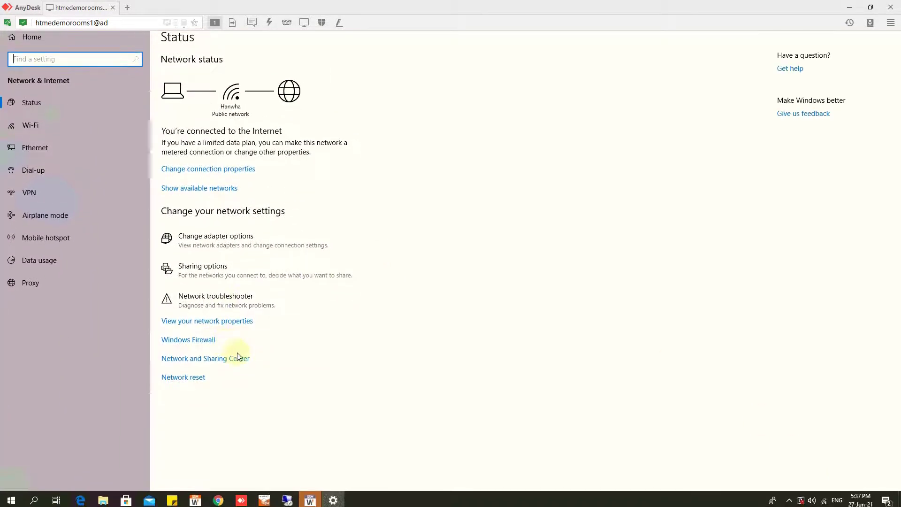
Step: Open the SERVER IP connection details in Network and Sharing Center to read IPv4 192.168.1.20
click(235, 374)
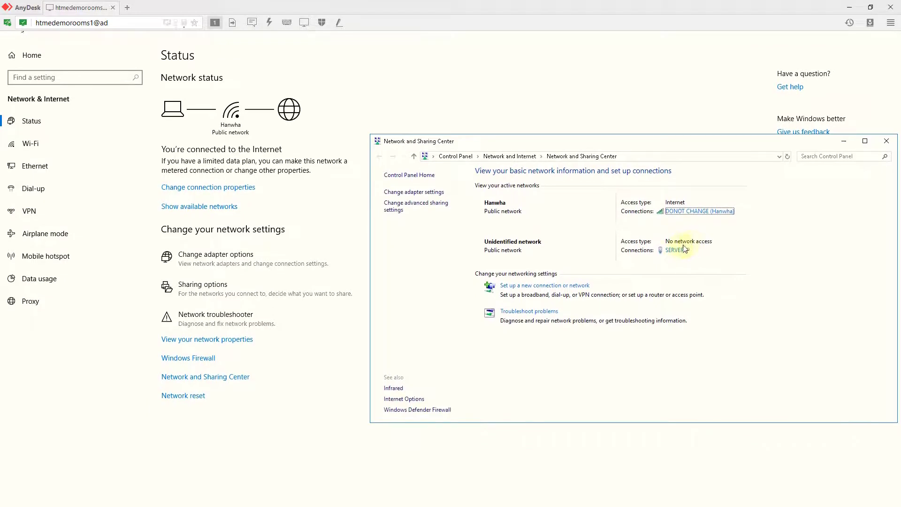
click(677, 247)
click(408, 263)
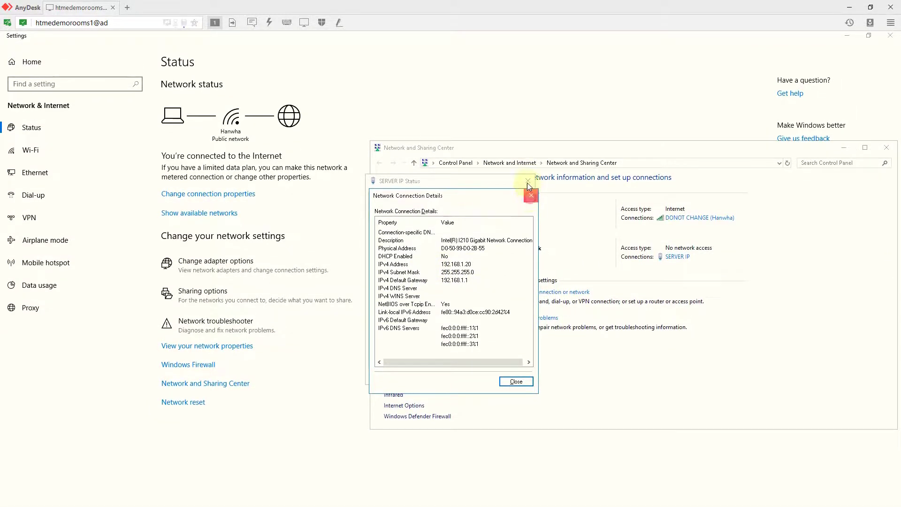
Step: Close the connection details, status, Sharing Center and network settings windows, then bring up Start
click(531, 194)
click(528, 180)
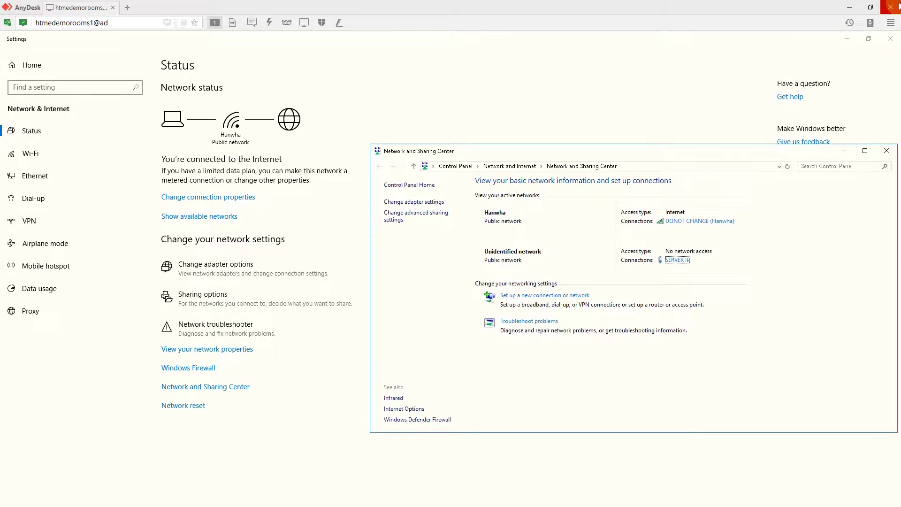
click(887, 150)
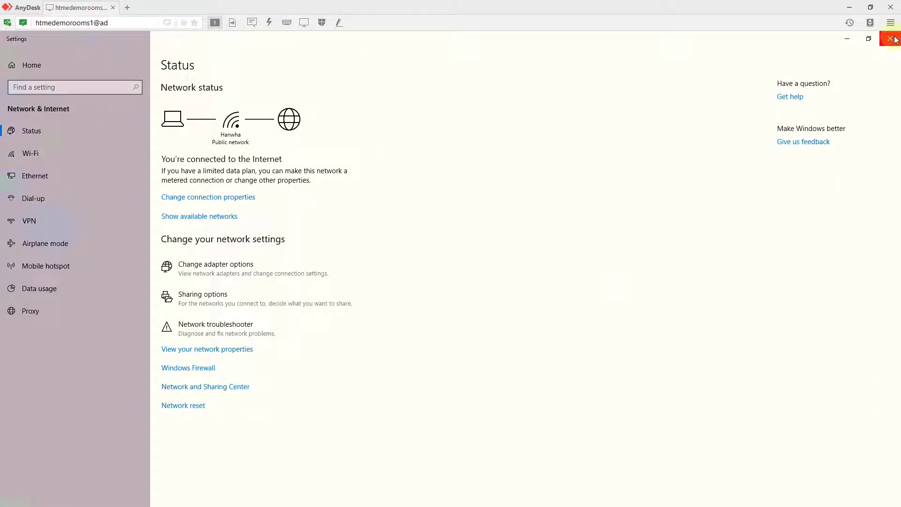
click(891, 38)
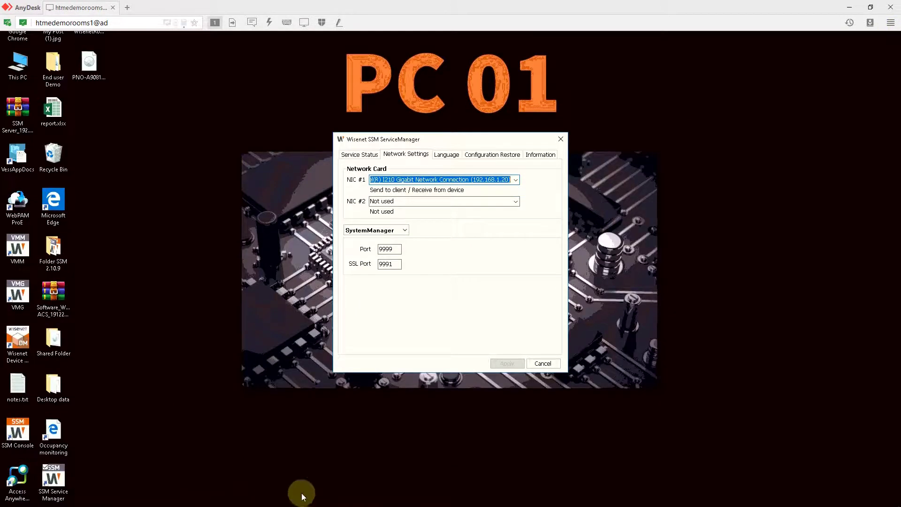
key(super)
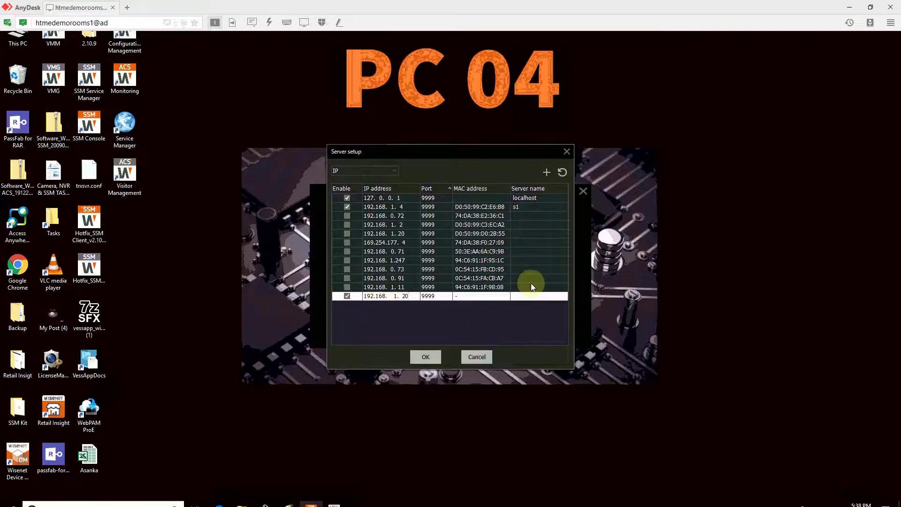
Step: Save the 192.168.1.20 server entry as SVR1, then log in as WC1 with the account password
click(532, 296)
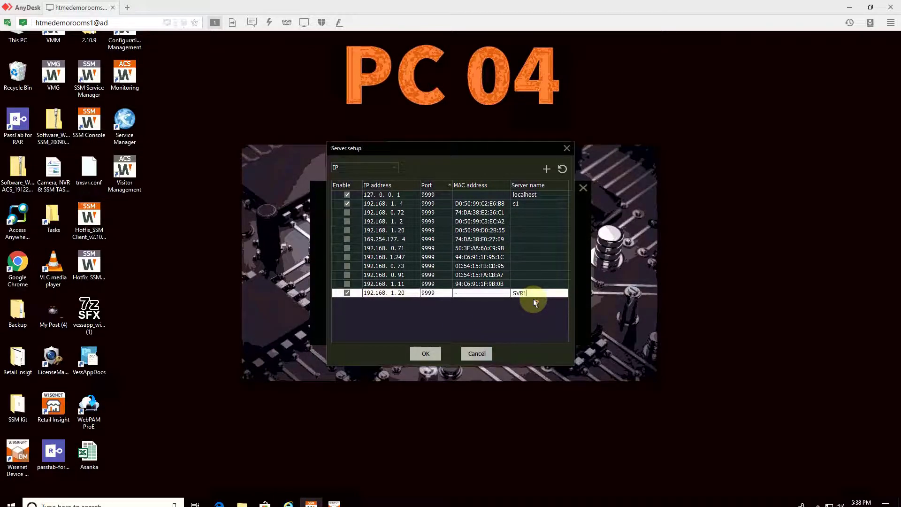
click(427, 345)
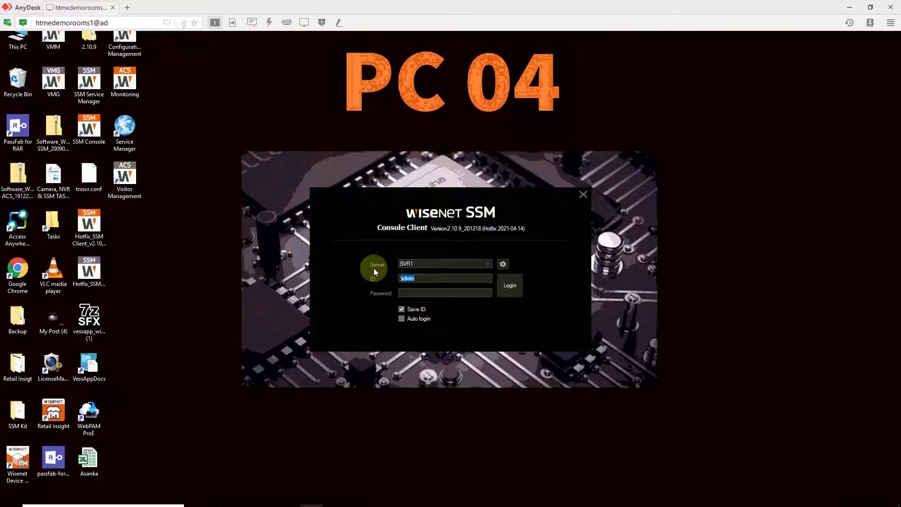
key(BackSpace)
key(BackSpace)
key(BackSpace)
key(BackSpace)
key(BackSpace)
text(WC1)
click(419, 293)
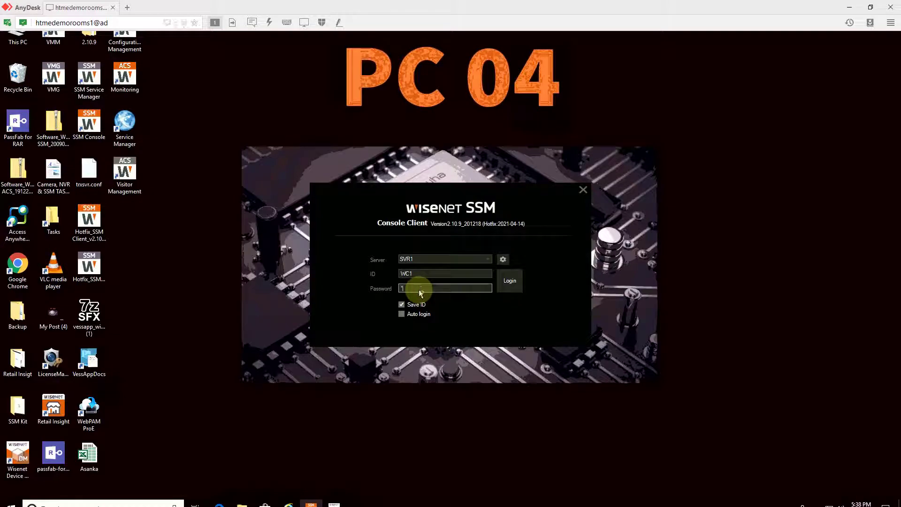
text(********)
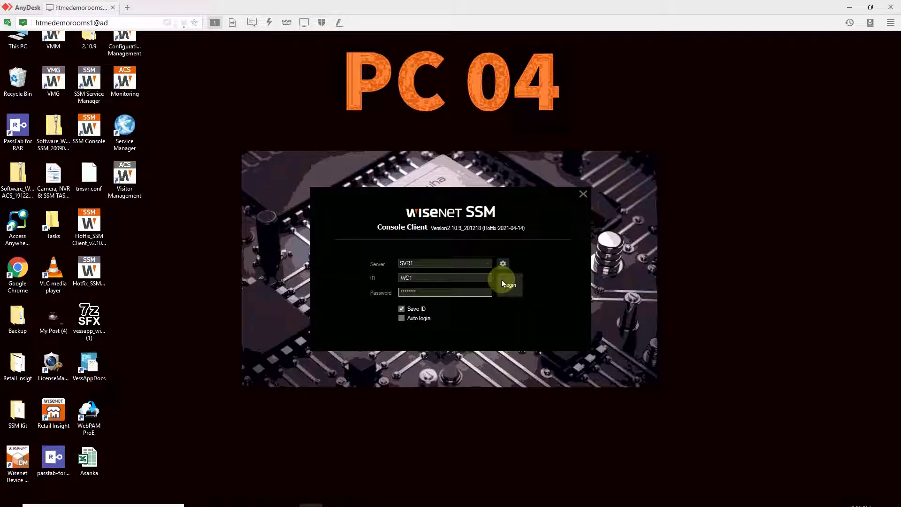
click(506, 288)
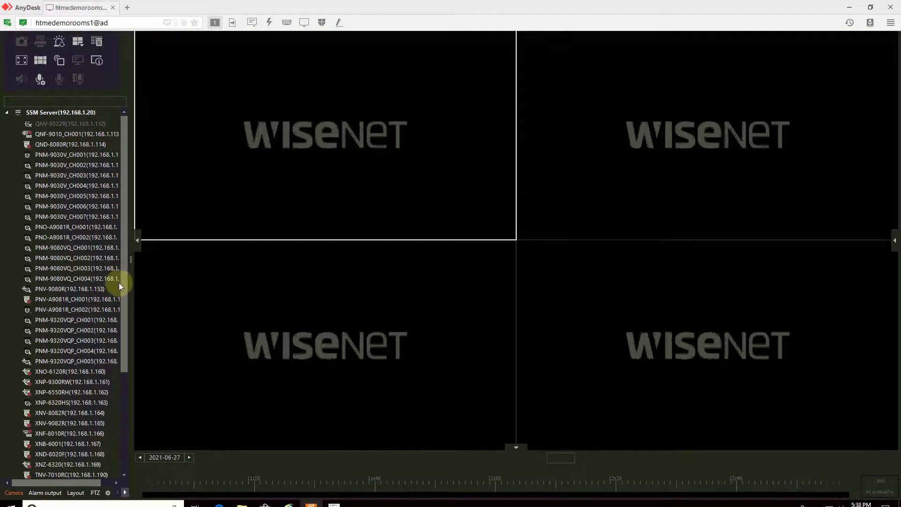
Step: Add a Configuration tab, reconnect, and open System > User to review UserGroup1's permissions
drag(121, 272, 118, 477)
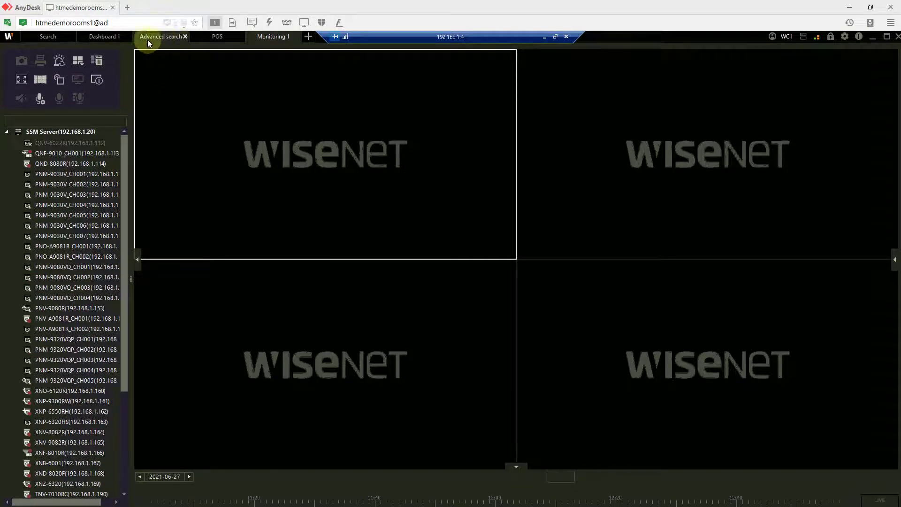
click(309, 37)
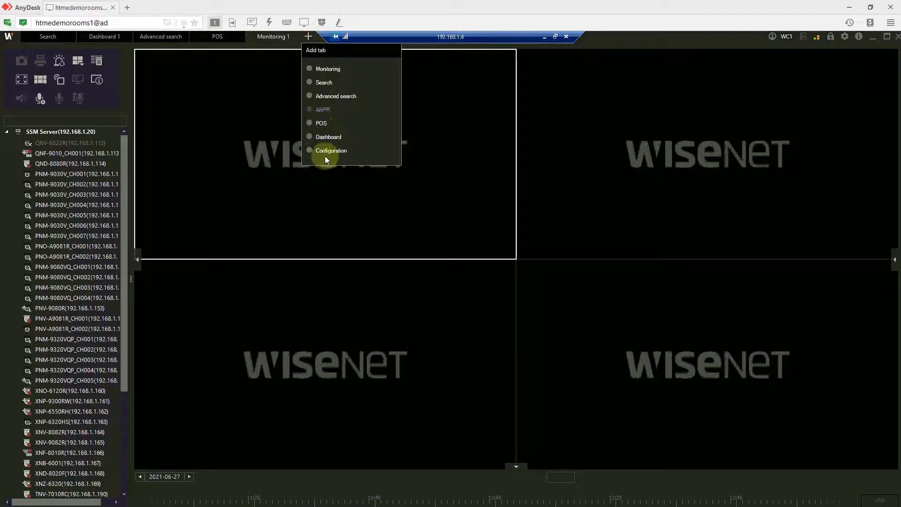
click(327, 153)
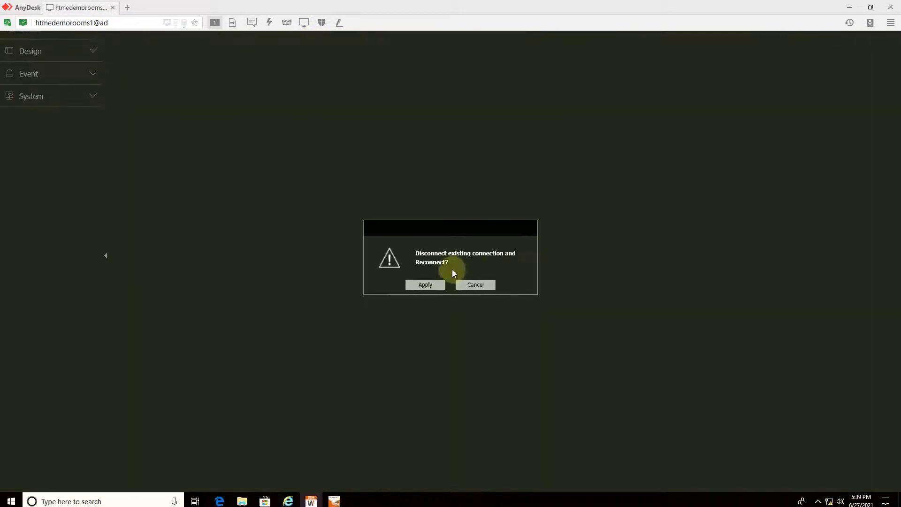
click(425, 308)
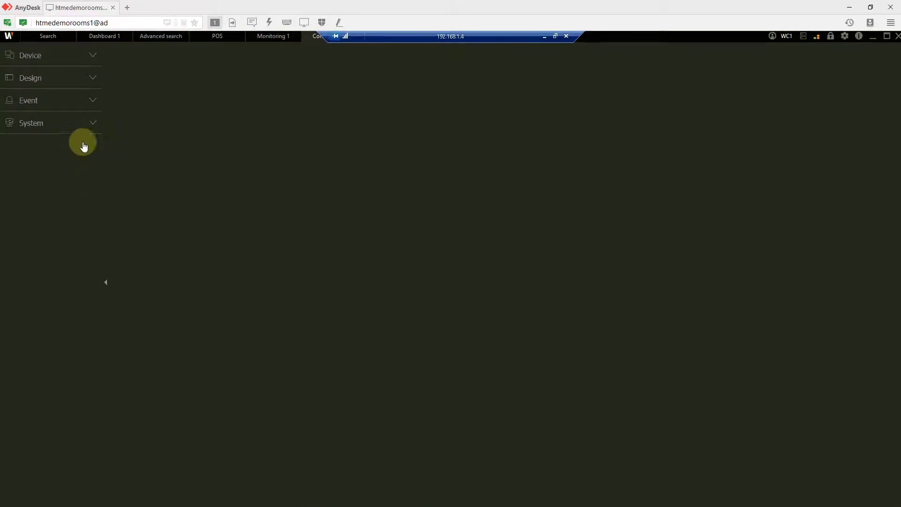
click(85, 174)
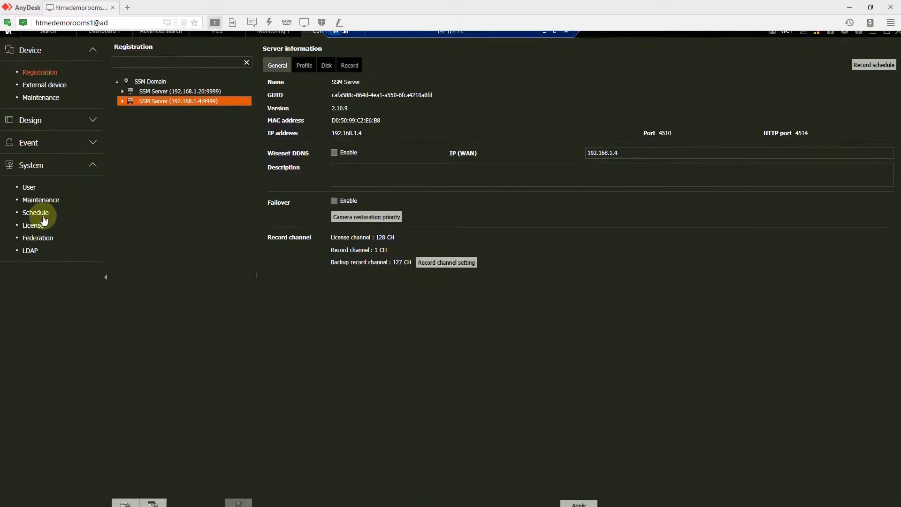
click(37, 193)
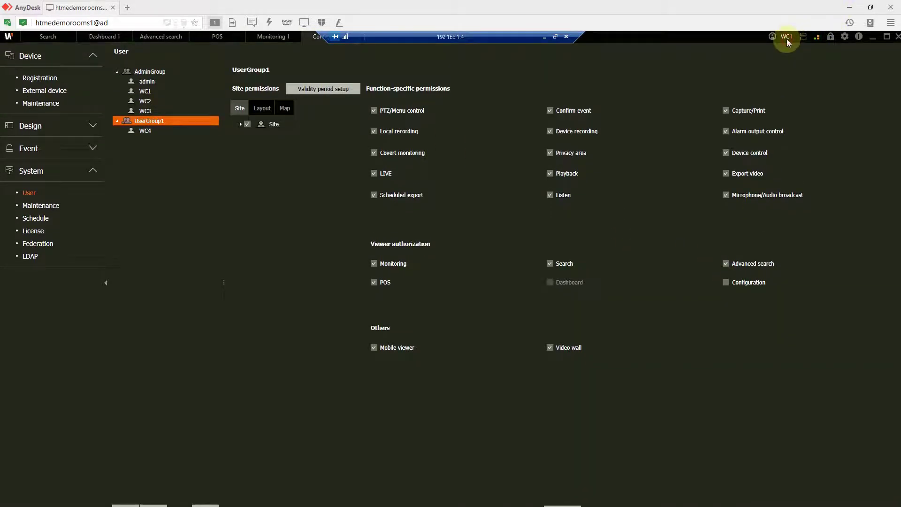
Step: Log WC1 out through its account menu and confirm the logout
click(787, 40)
click(805, 60)
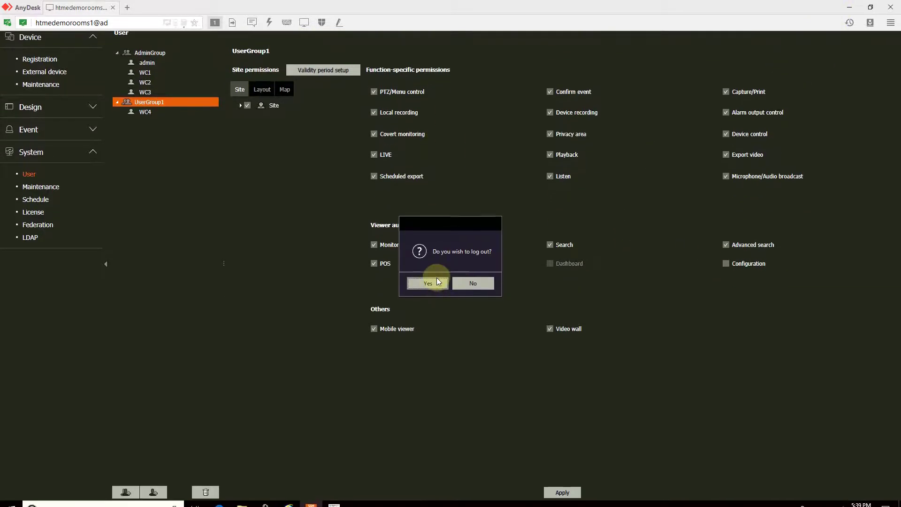
click(429, 283)
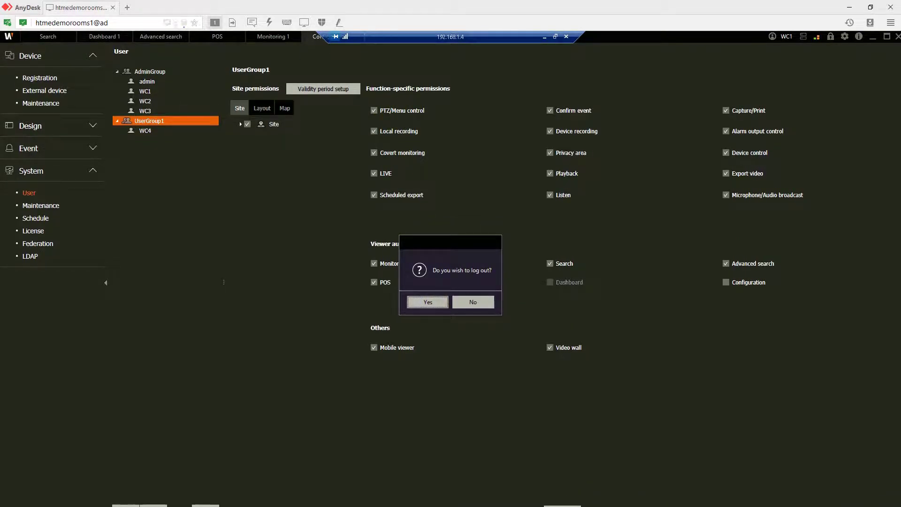
key(Return)
Step: Log in as WC4 and verify Configuration is greyed out in the add-tab menu
click(427, 279)
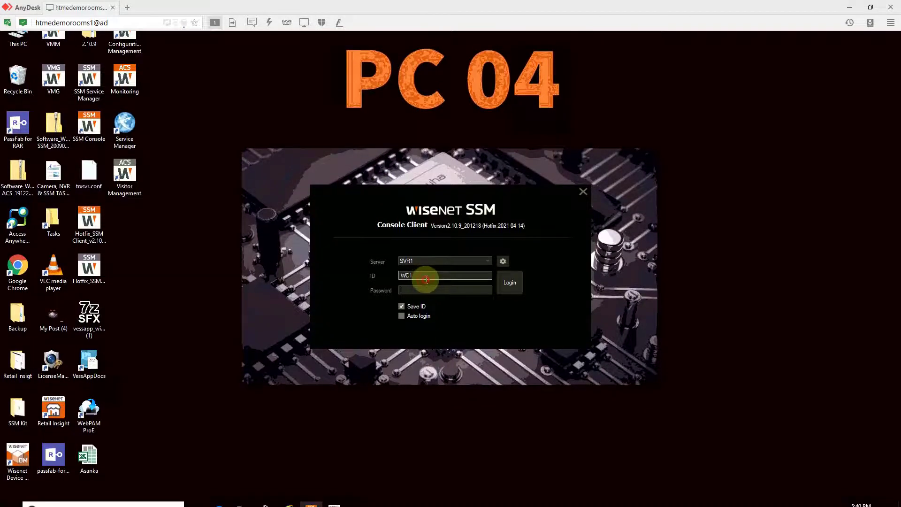
click(437, 291)
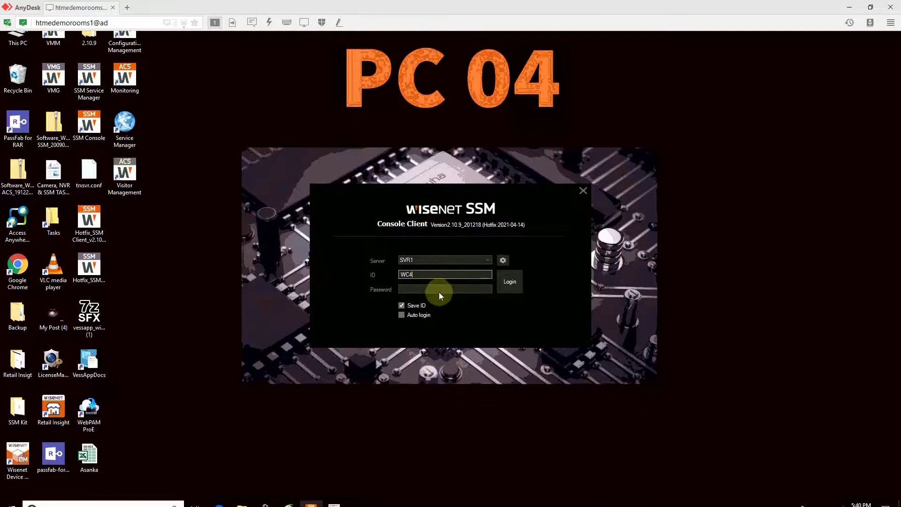
text(**)
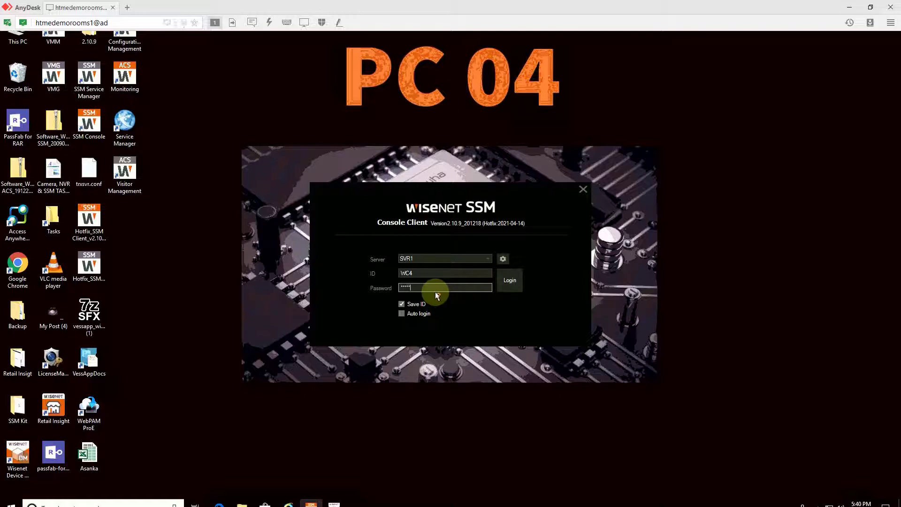
click(508, 285)
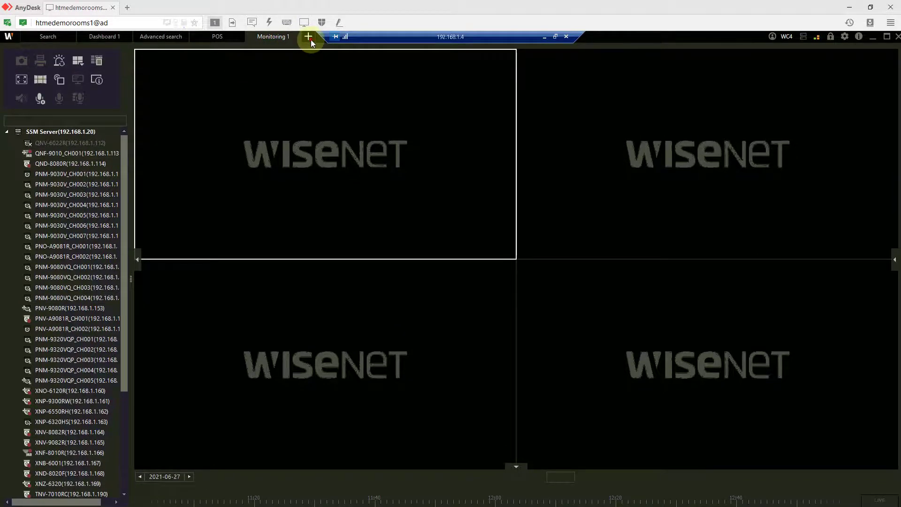
click(308, 37)
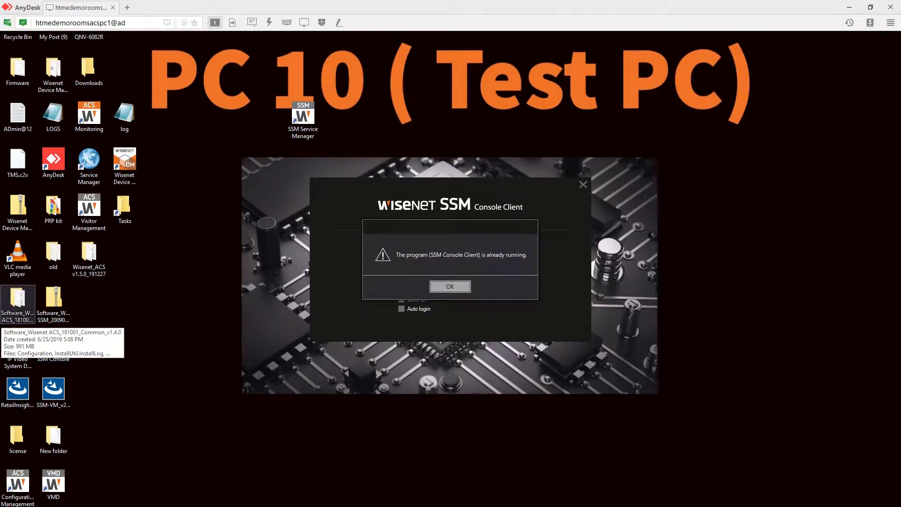
key(Return)
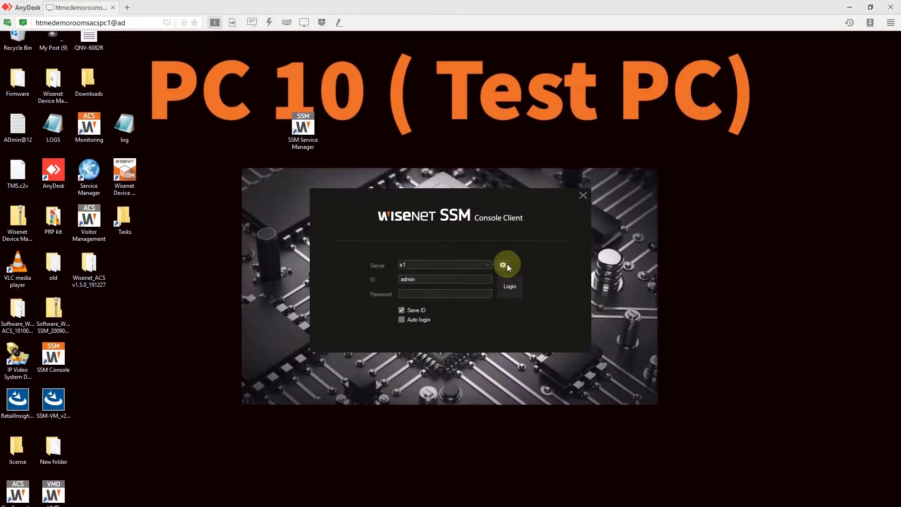
Step: In server setup, switch from 192.168.1.247 to 192.168.1.20 and name it SVR1
click(508, 265)
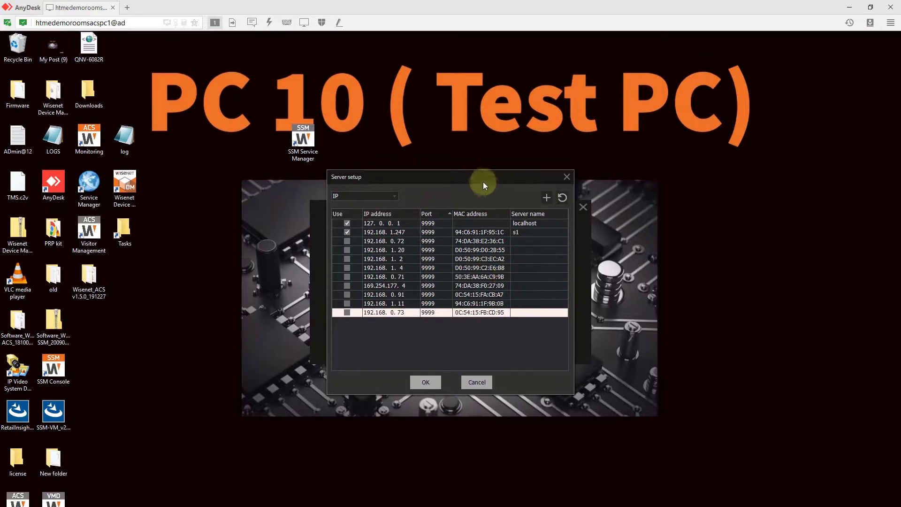
drag(484, 179, 507, 176)
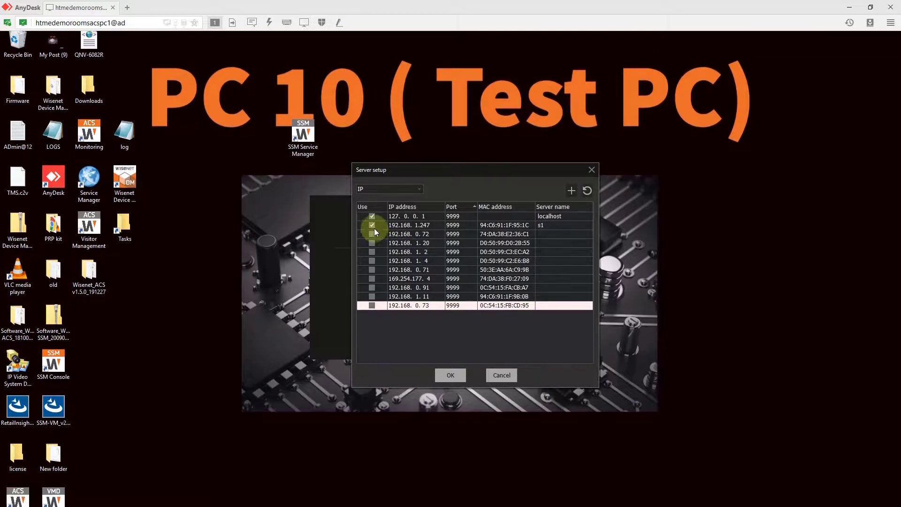
click(371, 227)
click(372, 243)
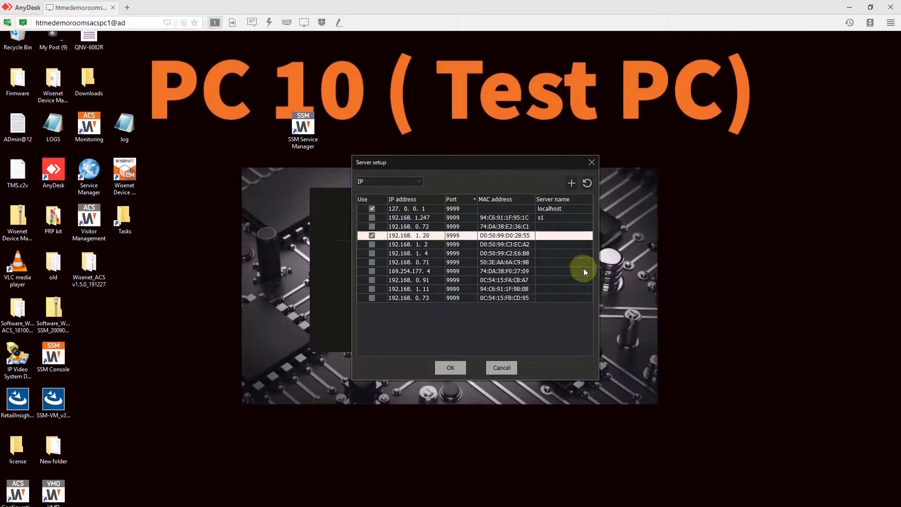
click(545, 240)
text(SV)
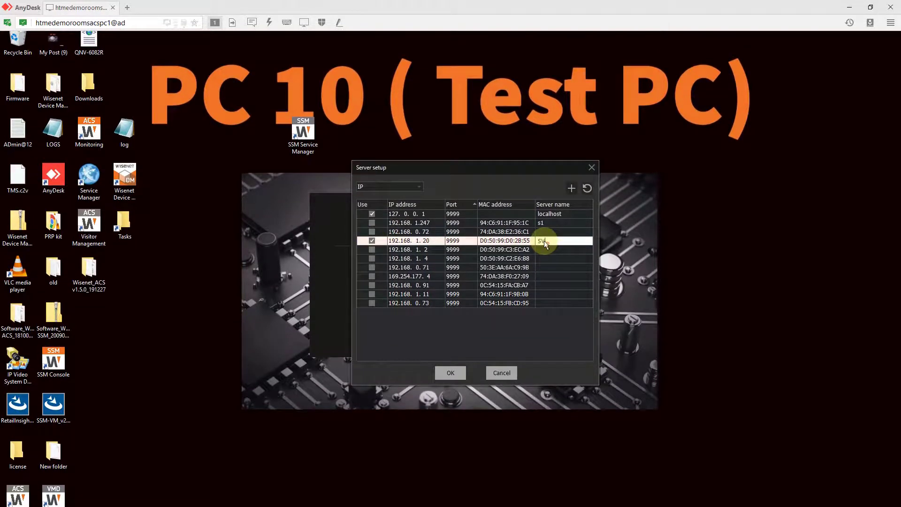
text(R1)
click(452, 351)
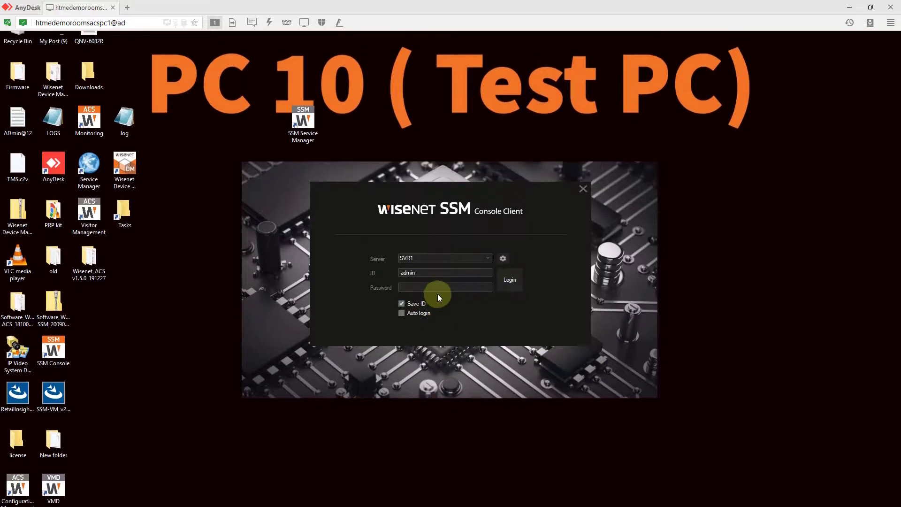
Step: Log in to SVR1 as WC2 with the account password
double_click(435, 280)
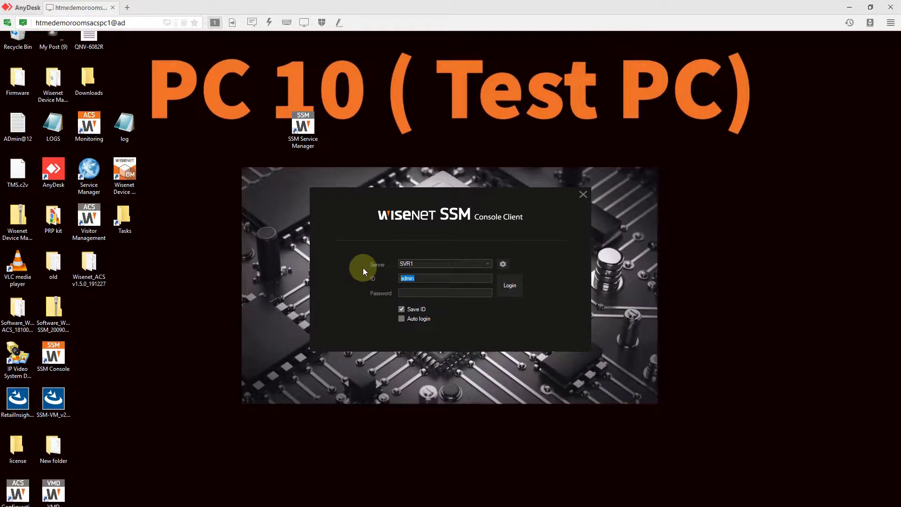
text(WC2)
click(421, 288)
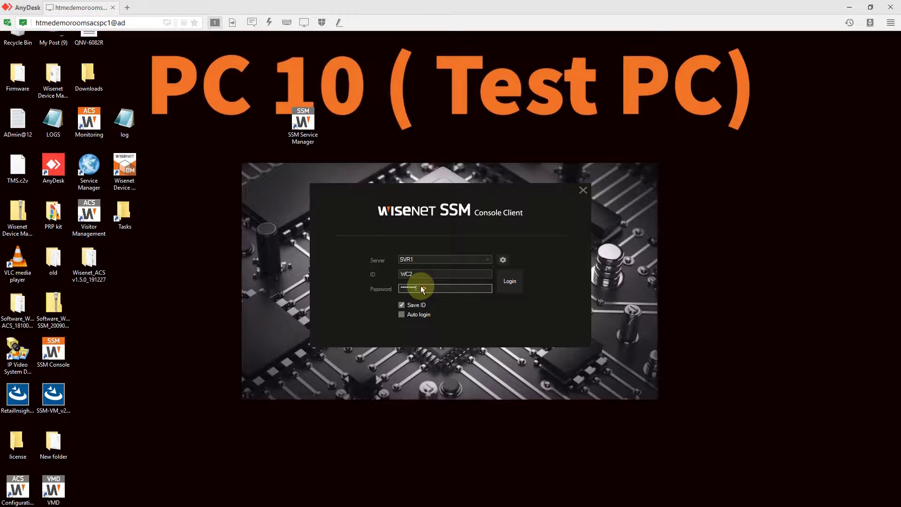
click(508, 284)
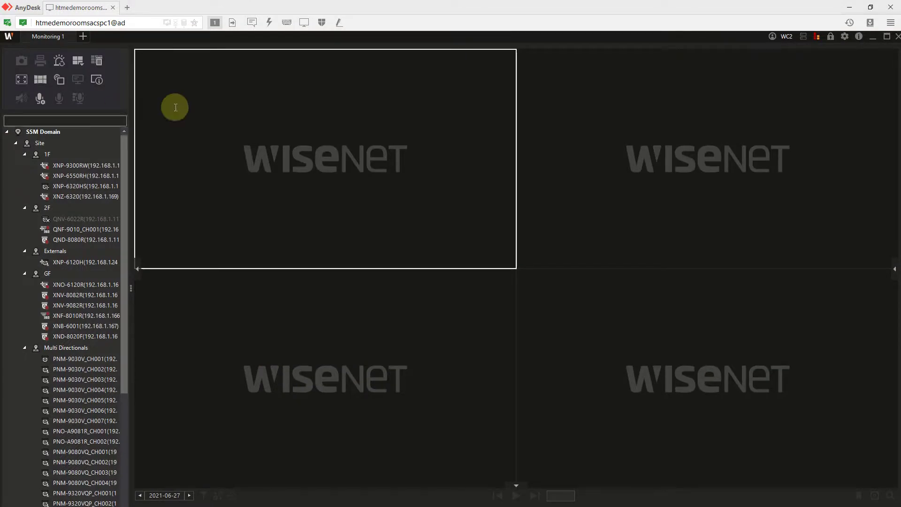
Step: Add a Configuration tab and open System > User, listing AdminGroup and UserGroup1 accounts
click(83, 38)
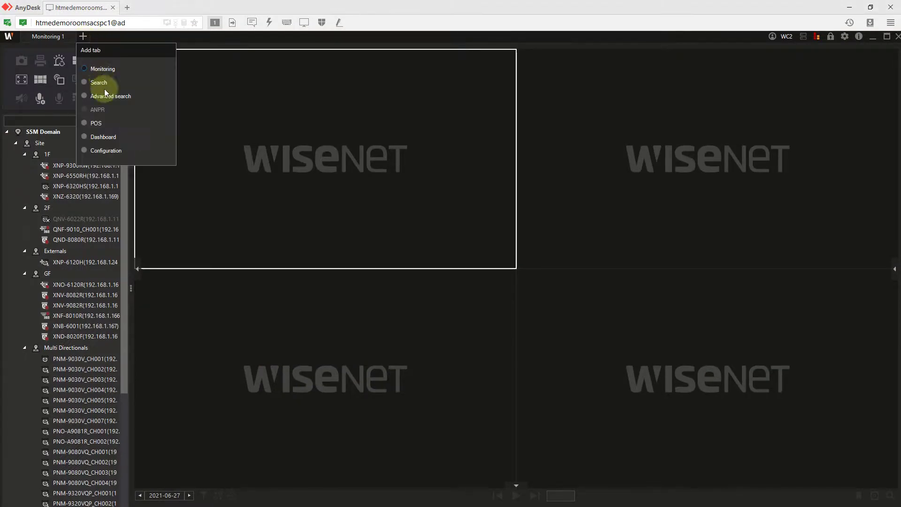
click(106, 149)
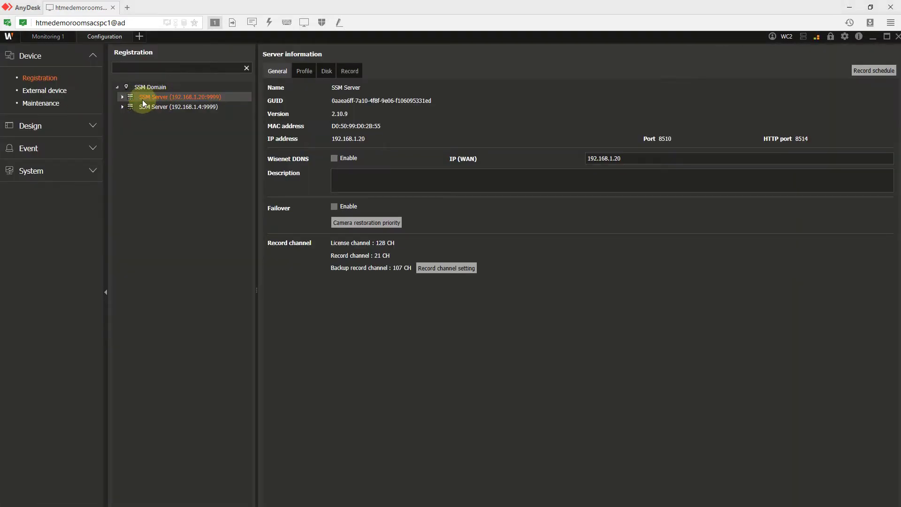
click(89, 171)
click(35, 193)
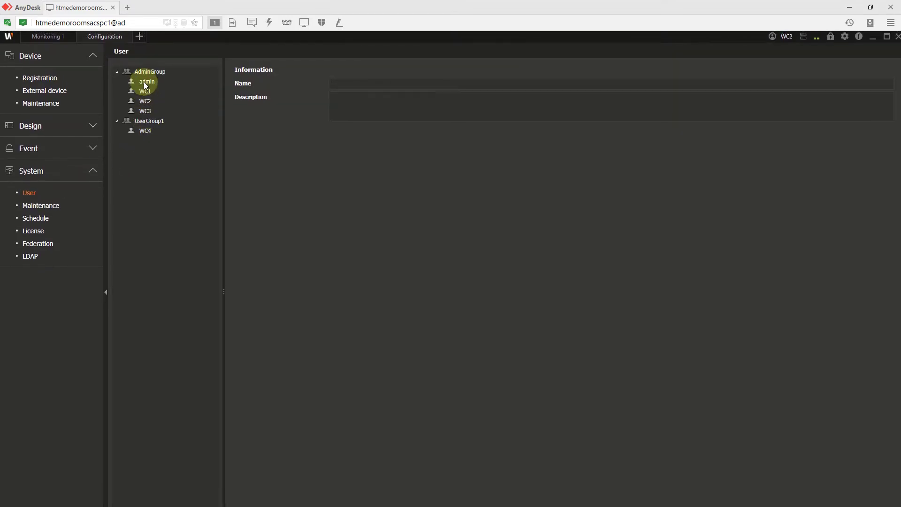